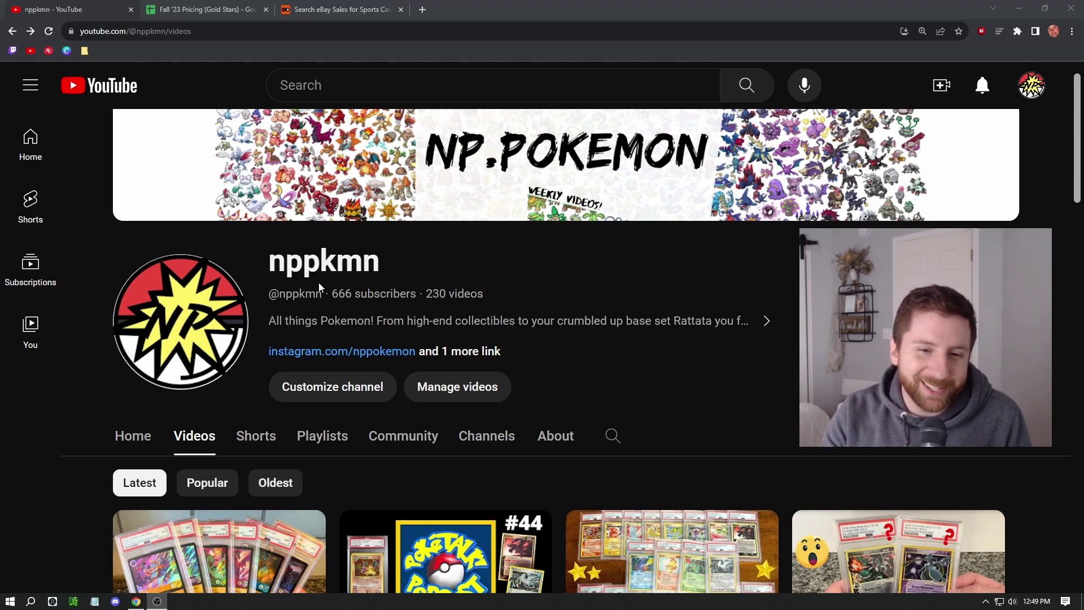
# - Glance over the channel page, then switch to the Fall '23 Pricing (Gold Stars) spreadsheet
pyautogui.moveTo(327, 291); pyautogui.dragTo(416, 290)
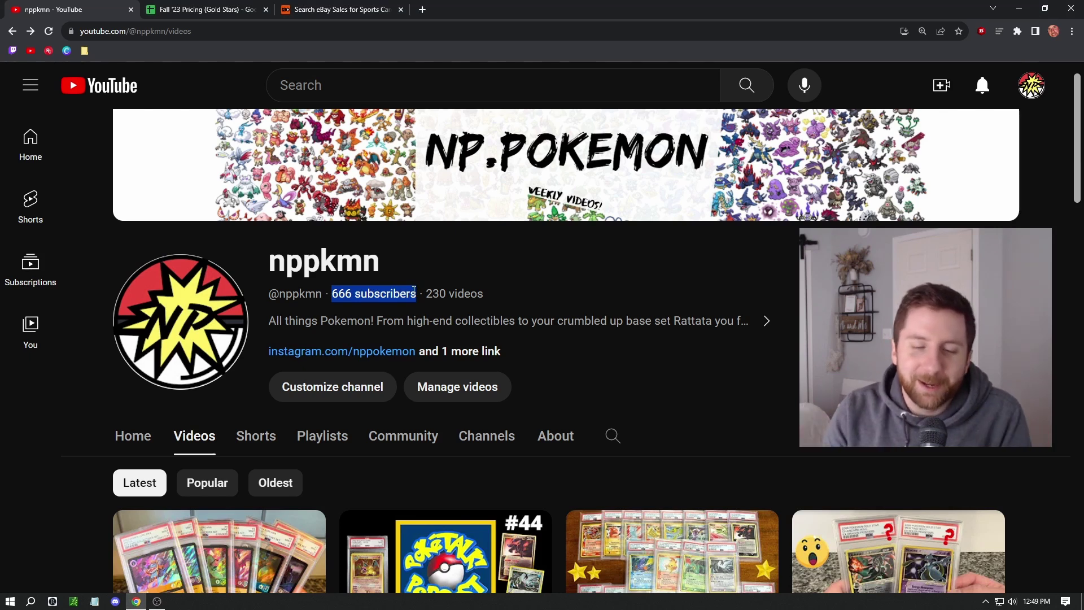
pyautogui.click(507, 302)
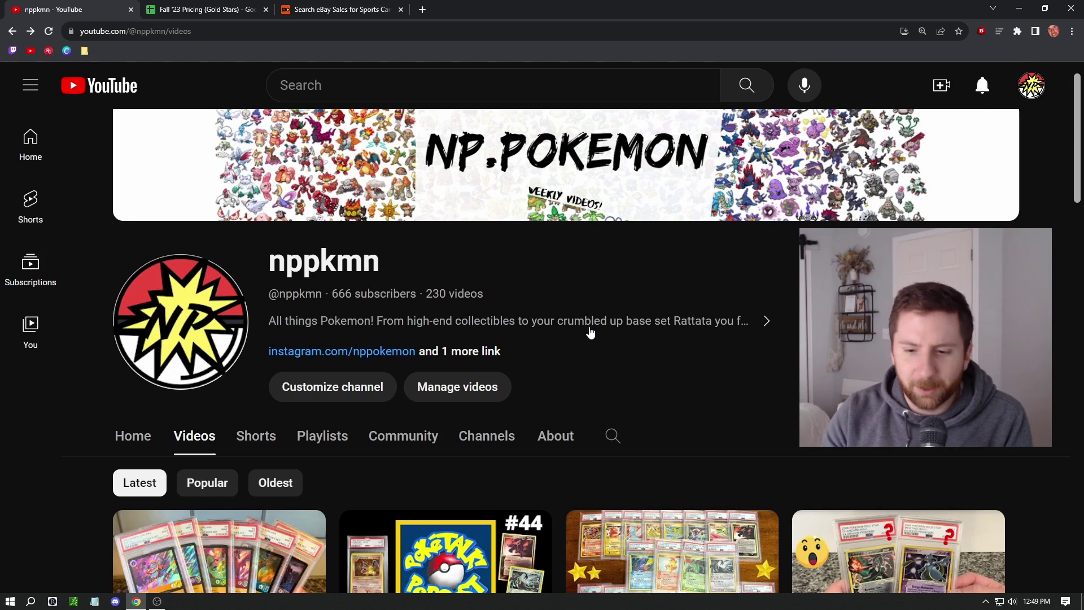
pyautogui.scroll(-4, 588, 331)
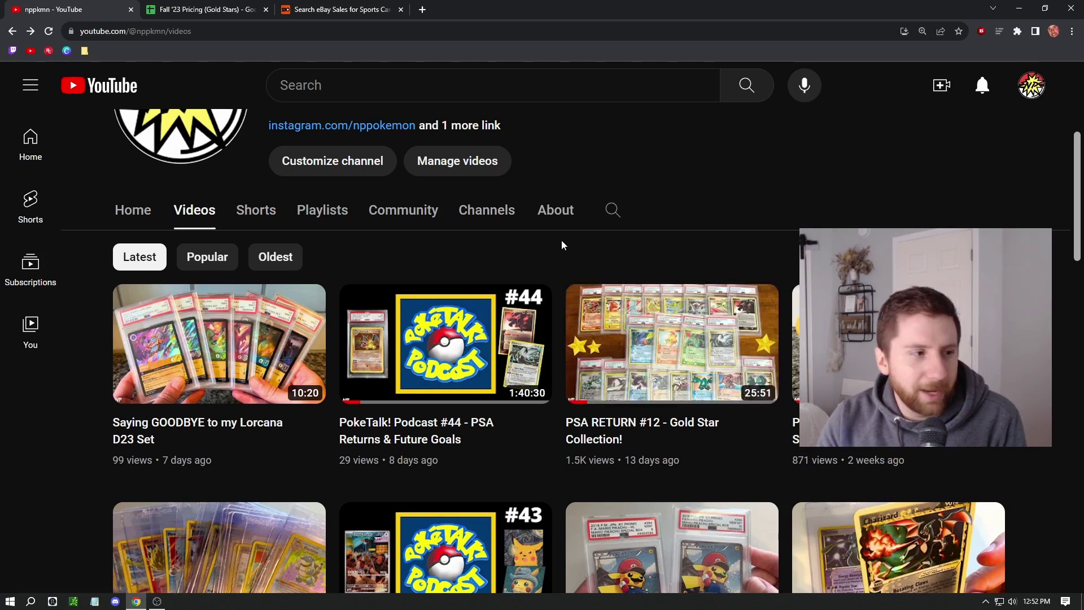
pyautogui.scroll(2, 563, 239)
pyautogui.click(195, 12)
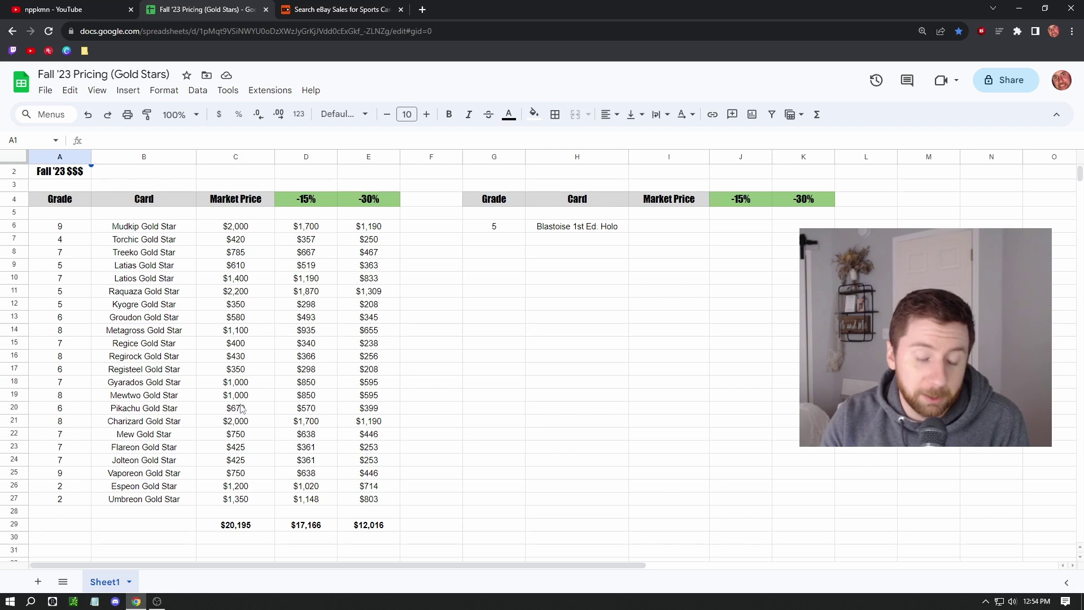
pyautogui.click(317, 10)
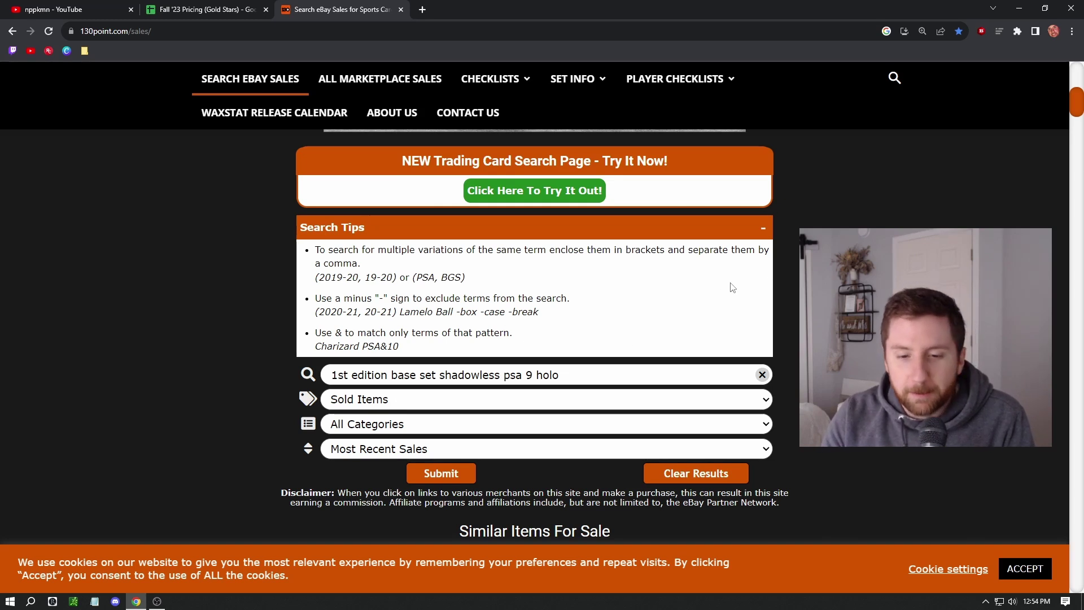
pyautogui.click(237, 10)
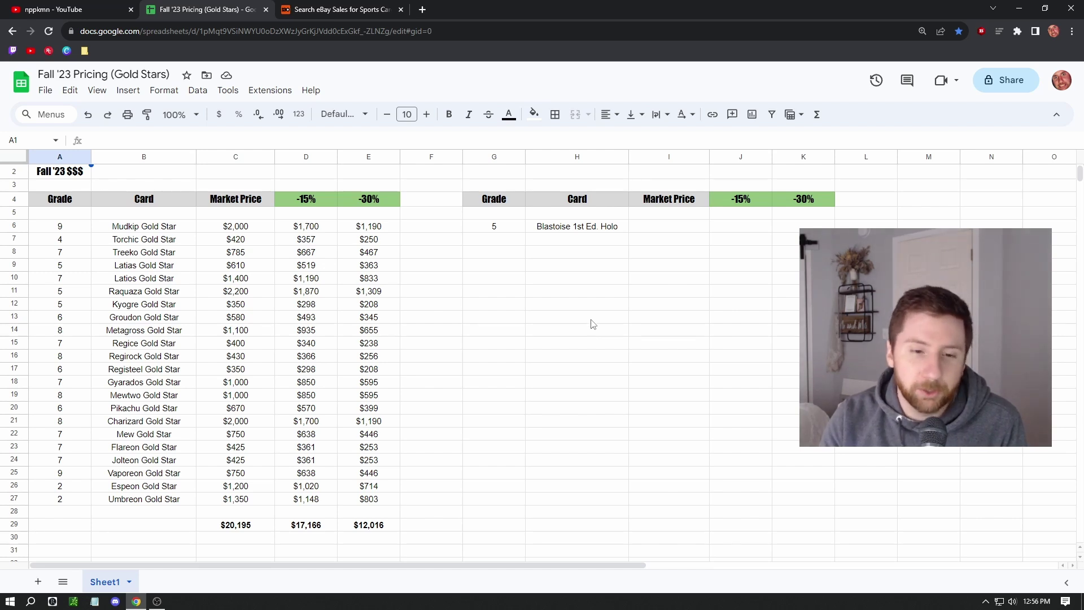
# - On 130point, scroll the 1st edition shadowless PSA 9 sold results down to the $16,600 Charizard
pyautogui.click(338, 10)
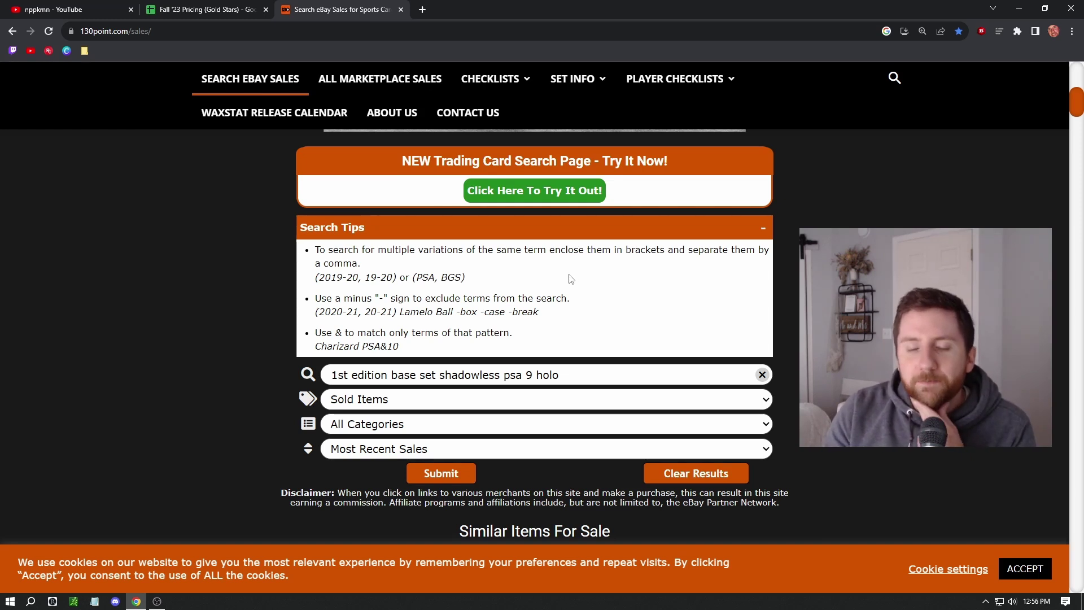
pyautogui.scroll(-1, 570, 279)
pyautogui.scroll(-3, 569, 281)
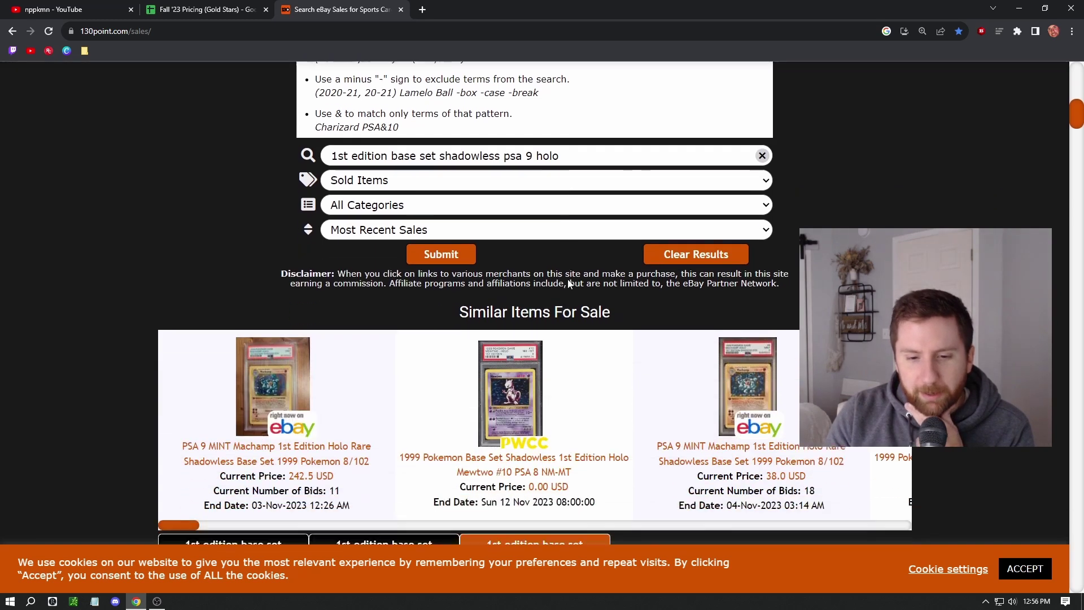
pyautogui.scroll(-2, 569, 284)
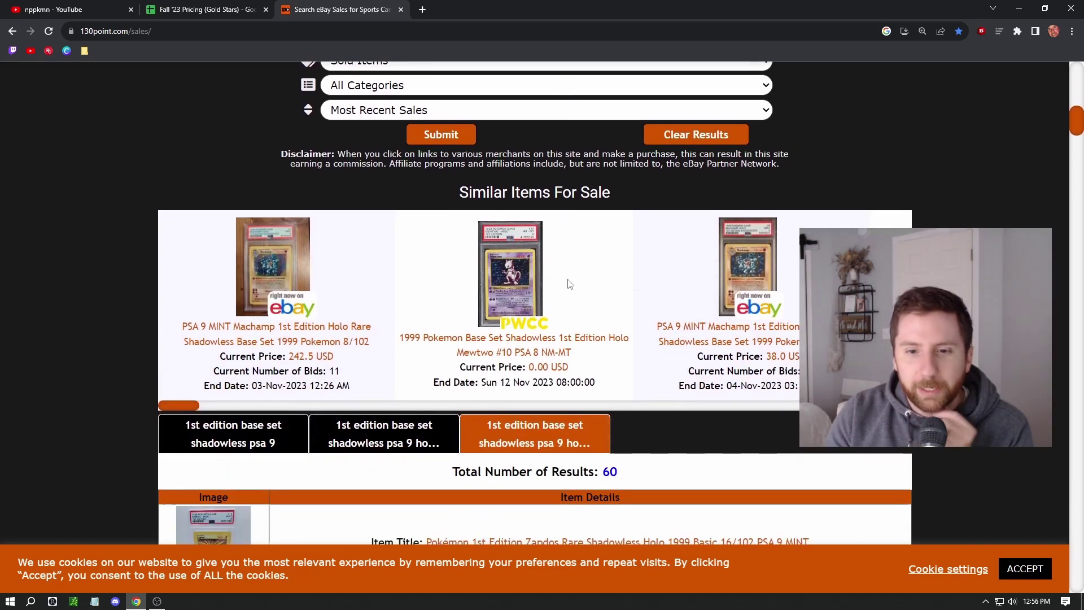
pyautogui.scroll(-3, 570, 285)
pyautogui.scroll(-3, 569, 288)
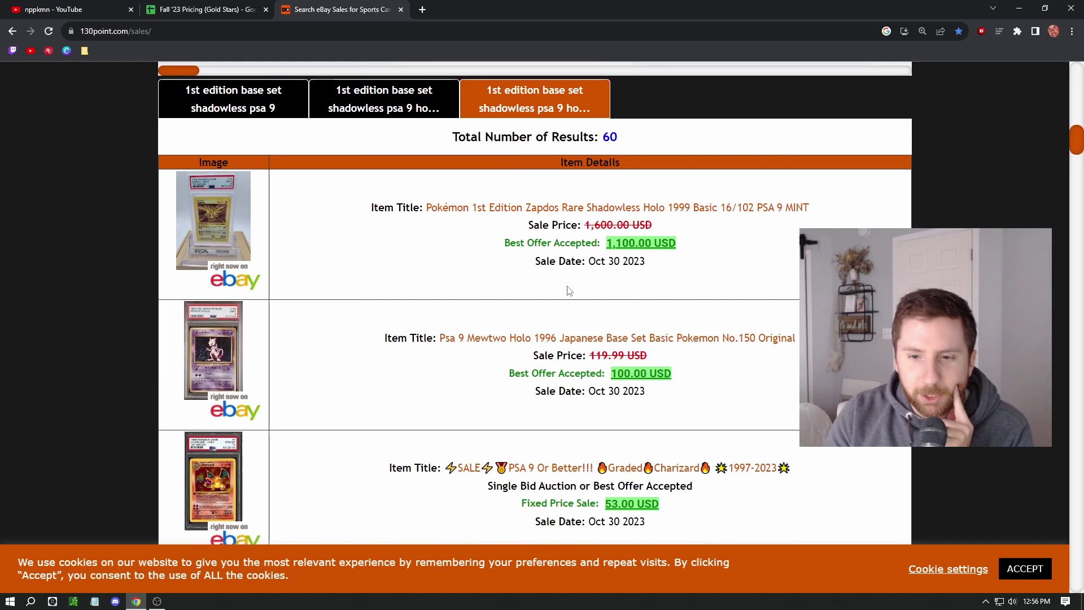
pyautogui.scroll(-1, 569, 291)
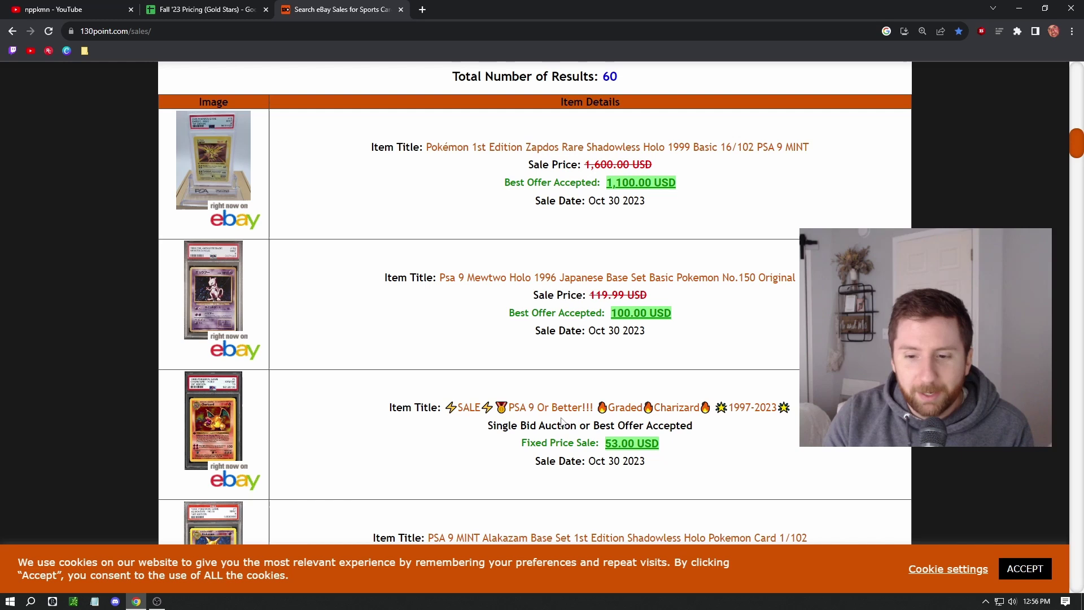
pyautogui.scroll(1, 429, 367)
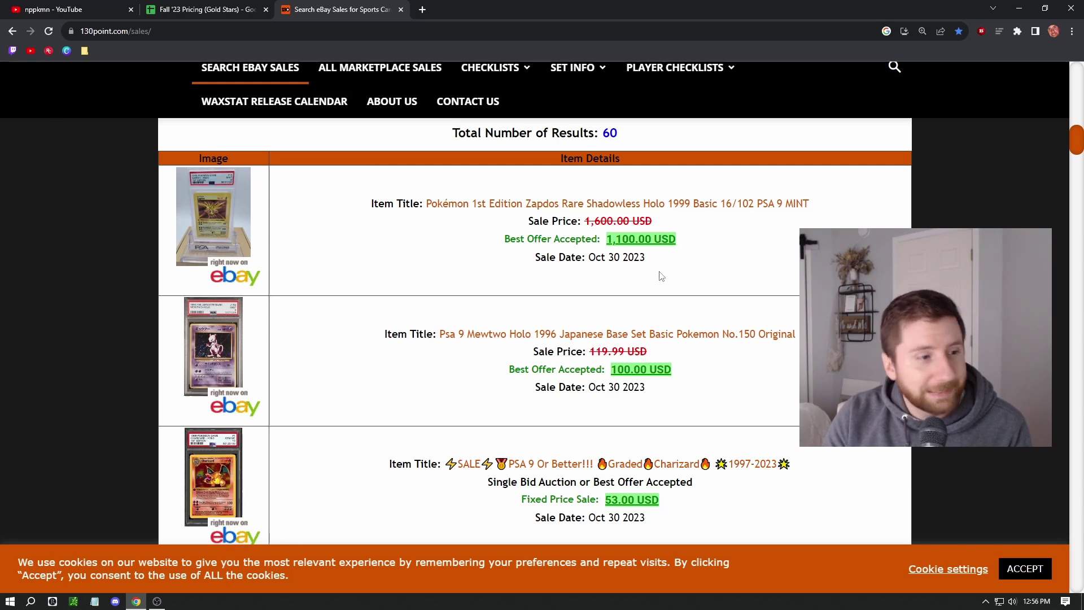
pyautogui.scroll(-1, 658, 274)
pyautogui.scroll(-3, 656, 278)
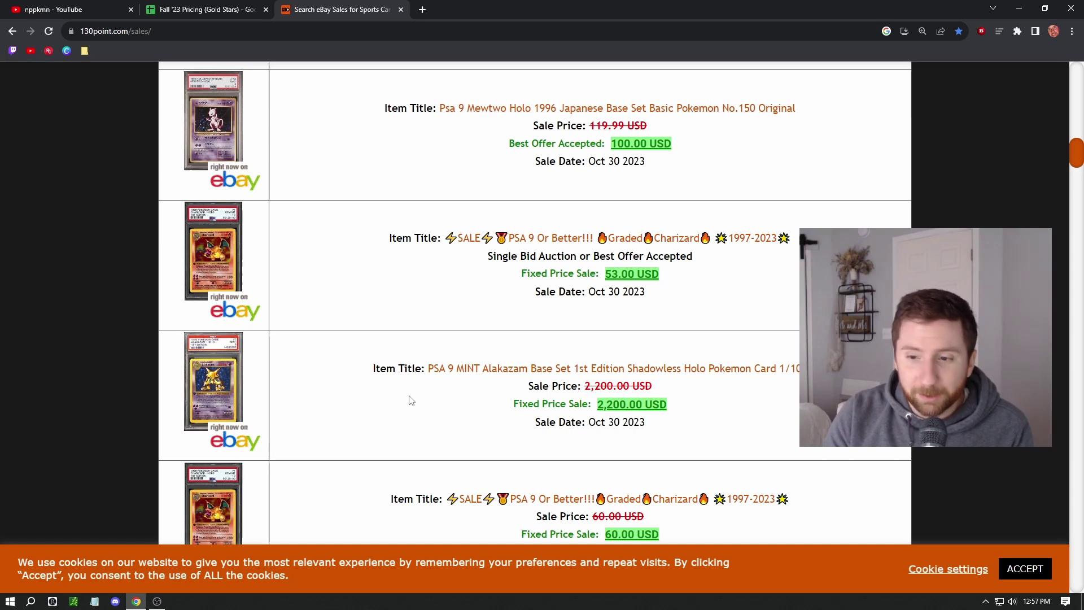
pyautogui.scroll(-1, 411, 400)
pyautogui.scroll(-2, 385, 361)
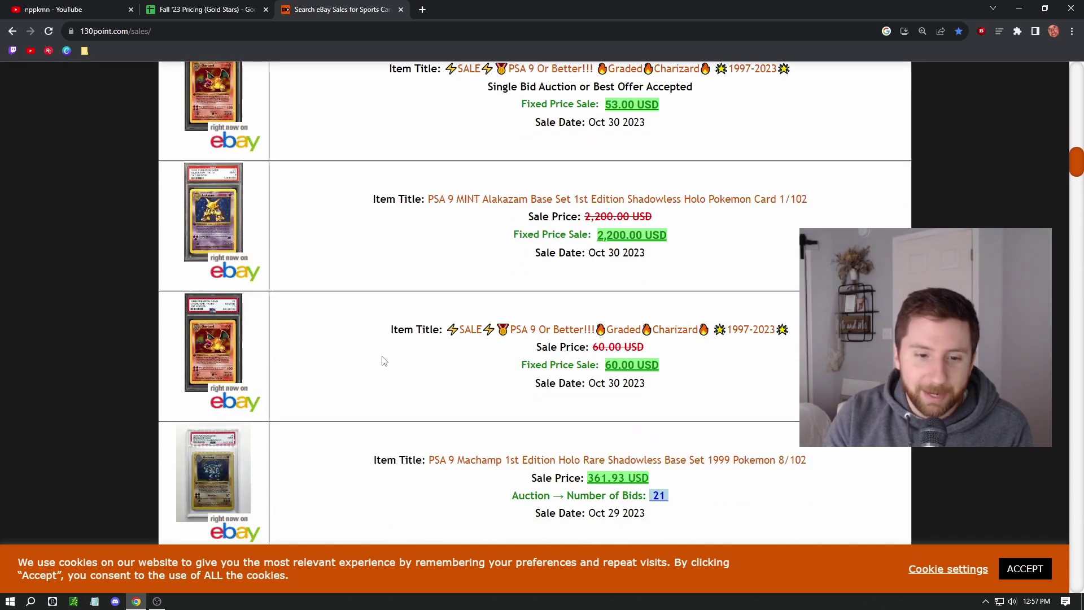
pyautogui.scroll(-1, 385, 362)
pyautogui.scroll(-3, 384, 361)
pyautogui.scroll(-2, 382, 361)
pyautogui.scroll(-1, 382, 362)
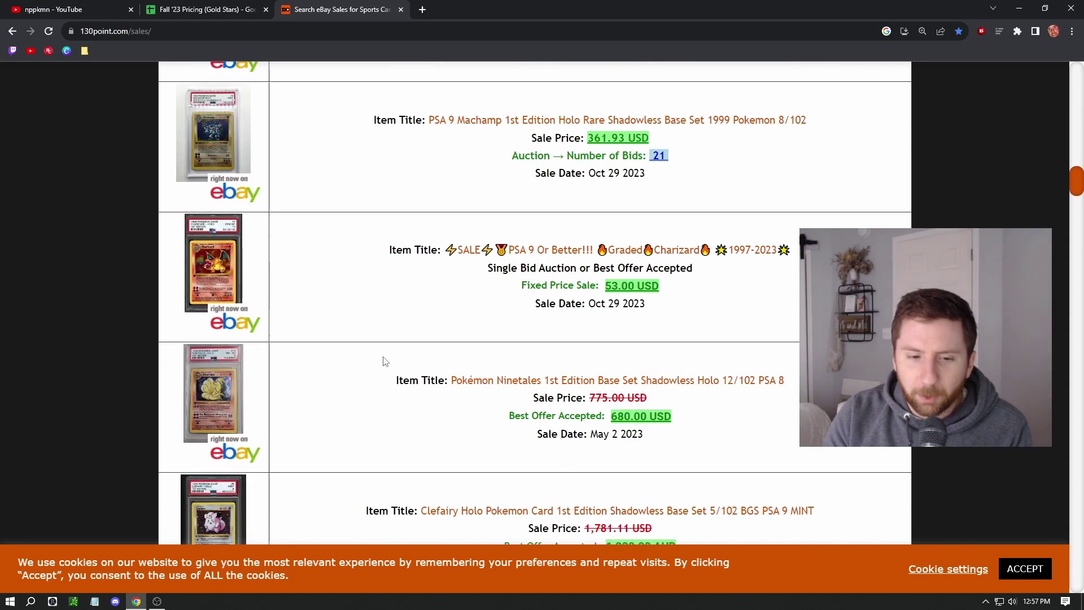
pyautogui.scroll(-2, 382, 362)
pyautogui.scroll(-3, 384, 360)
pyautogui.scroll(-4, 385, 359)
pyautogui.scroll(-3, 383, 359)
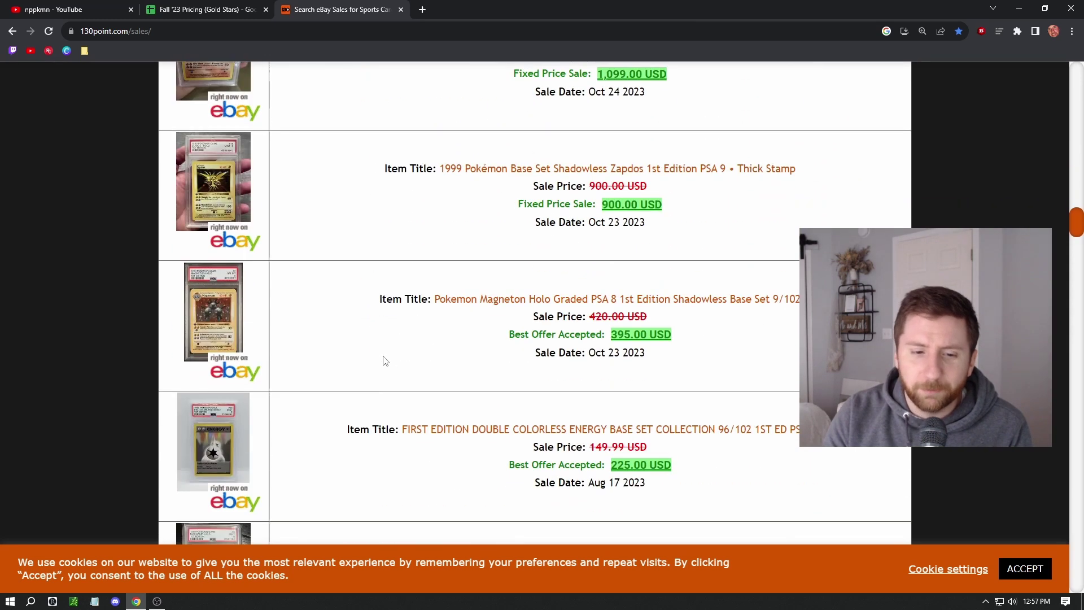
pyautogui.scroll(-4, 381, 360)
pyautogui.scroll(-4, 381, 363)
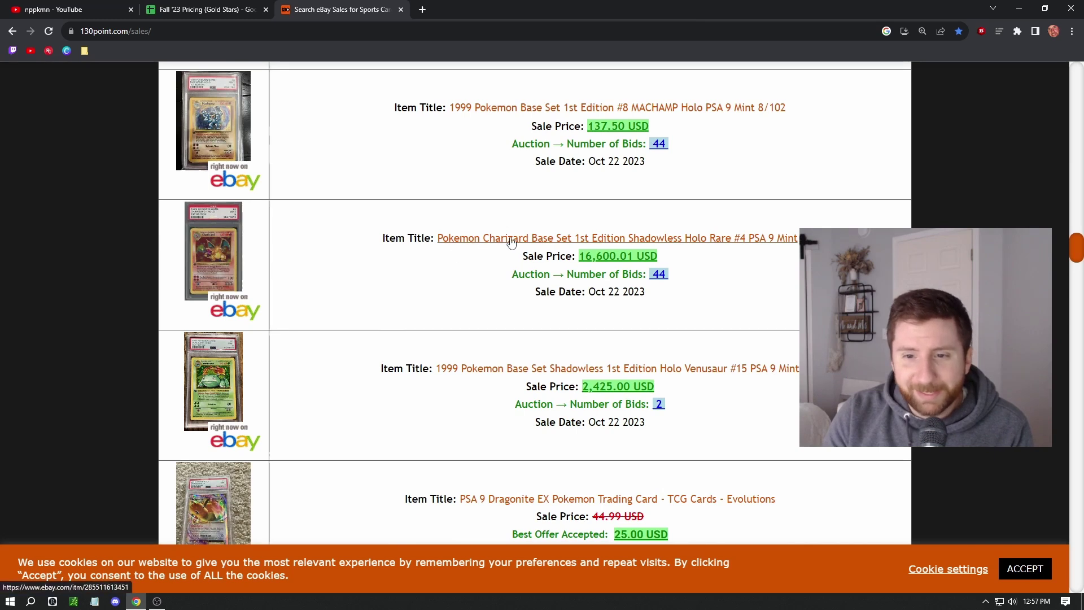
# - Open the Charizard PSA 9 eBay sale and start the hCaptcha check, undoing two wrong sunflower picks
pyautogui.click(472, 13)
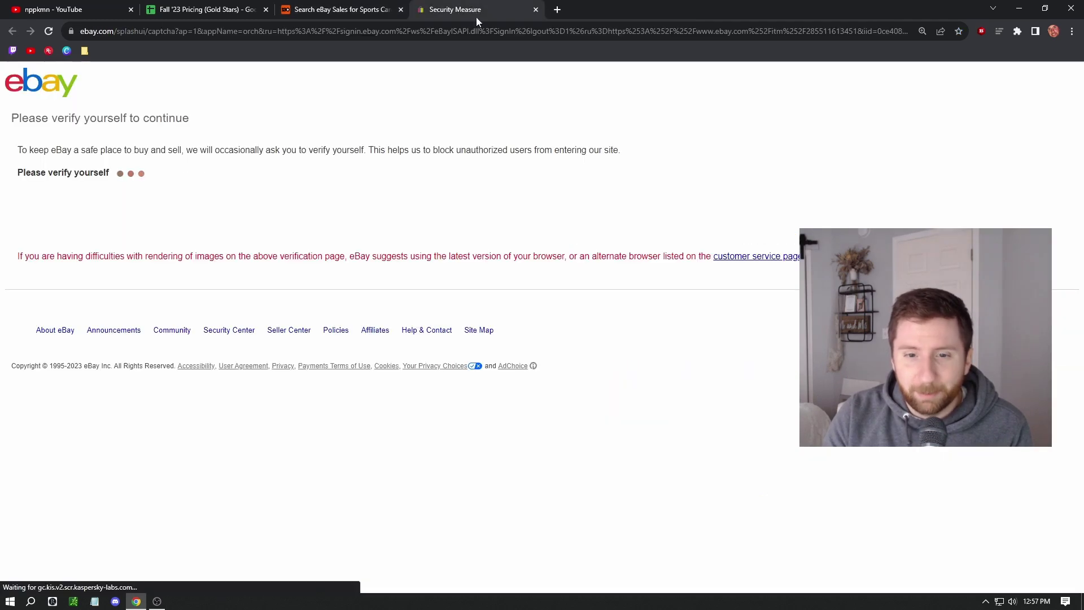
pyautogui.click(31, 207)
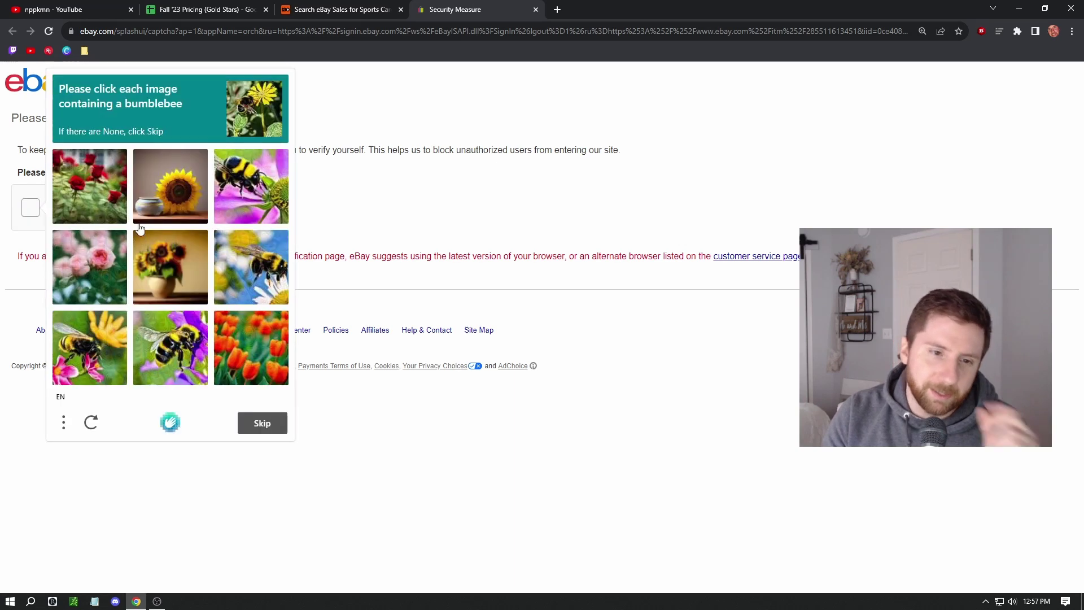
pyautogui.click(170, 186)
pyautogui.click(170, 267)
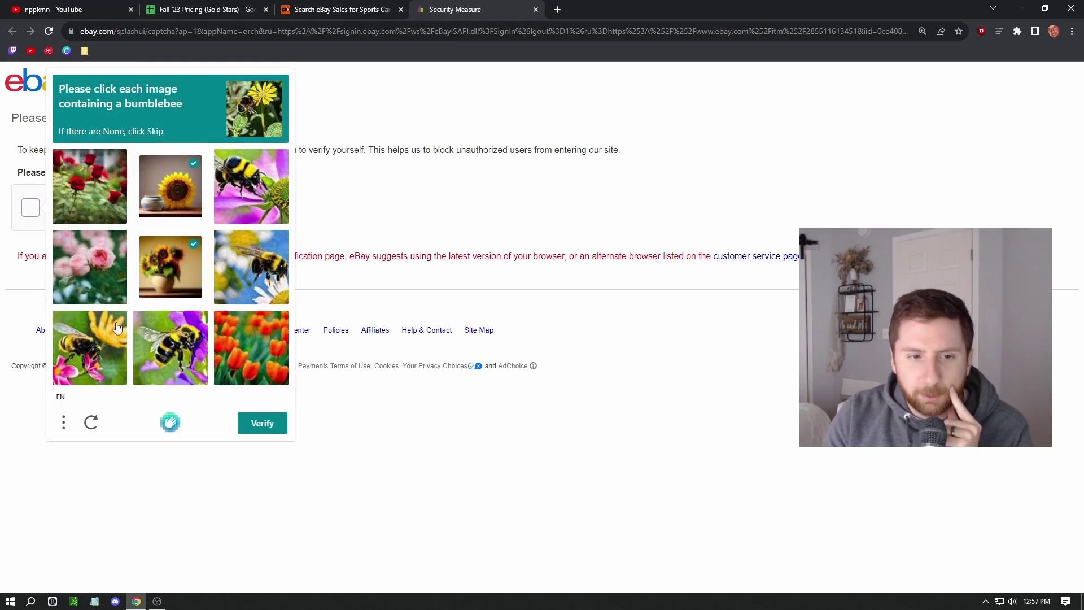
pyautogui.click(189, 178)
pyautogui.click(185, 263)
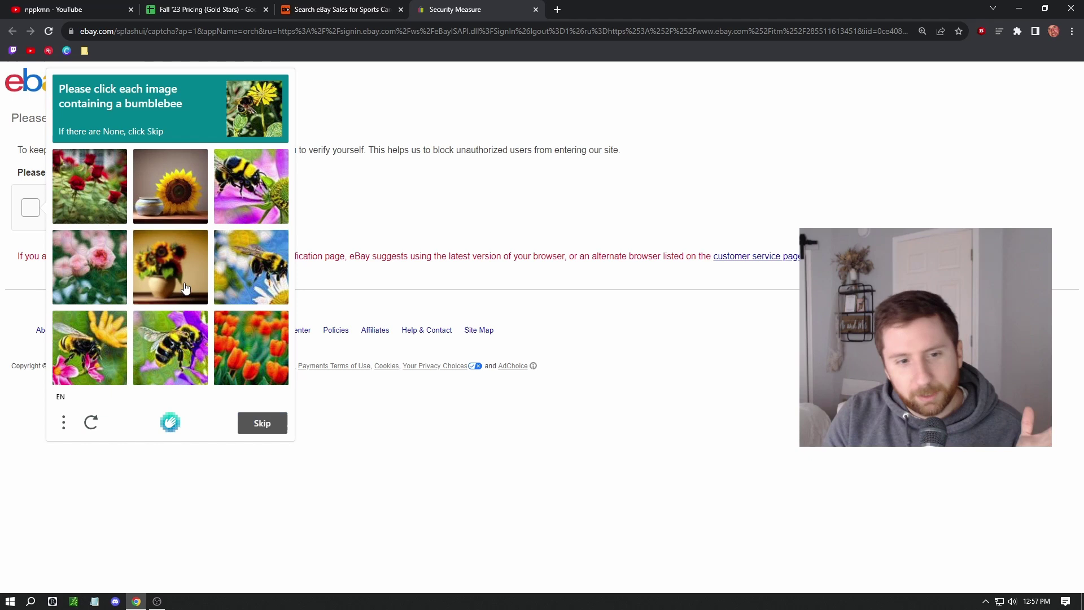
# - Select the four bumblebee images and submit the verification
pyautogui.click(236, 218)
pyautogui.click(249, 282)
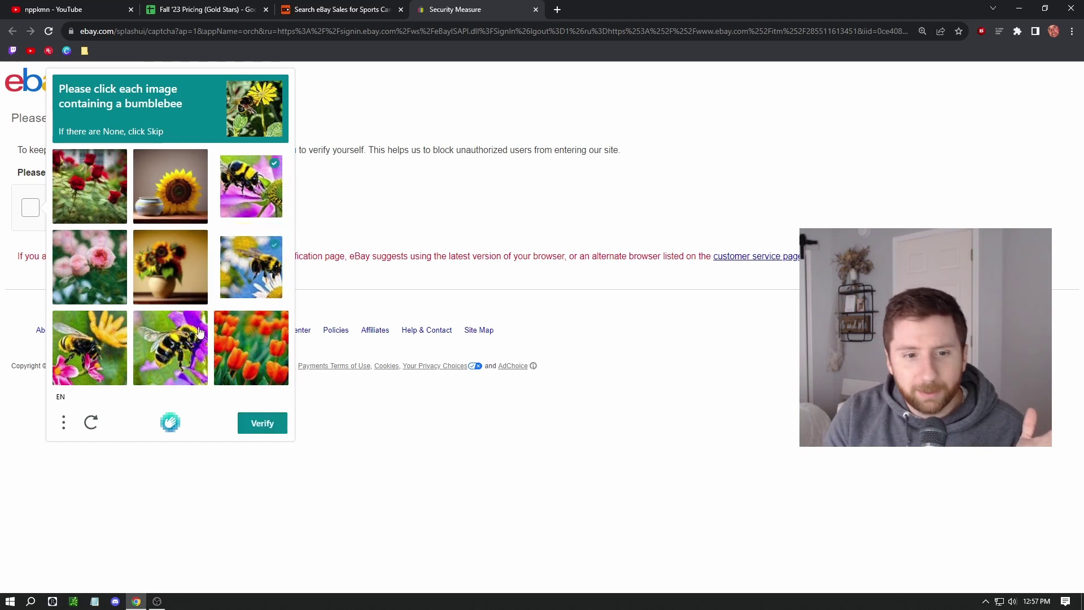
pyautogui.click(200, 333)
pyautogui.click(113, 357)
pyautogui.click(254, 429)
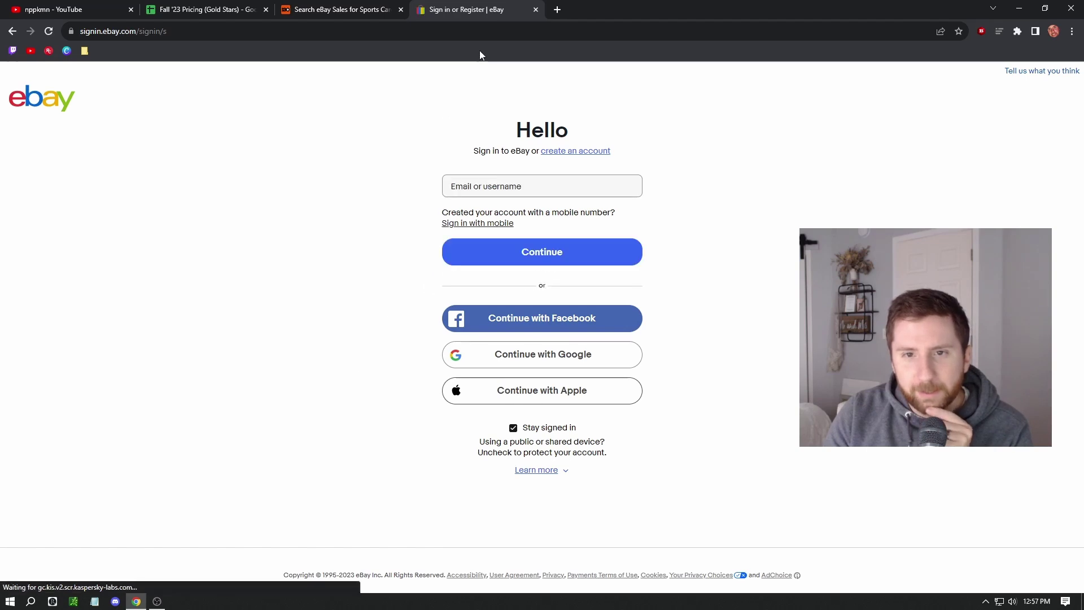
# - Close the eBay sign-in tab and scroll 130point results to the $3,800 1st Edition Blastoise sale
pyautogui.click(535, 10)
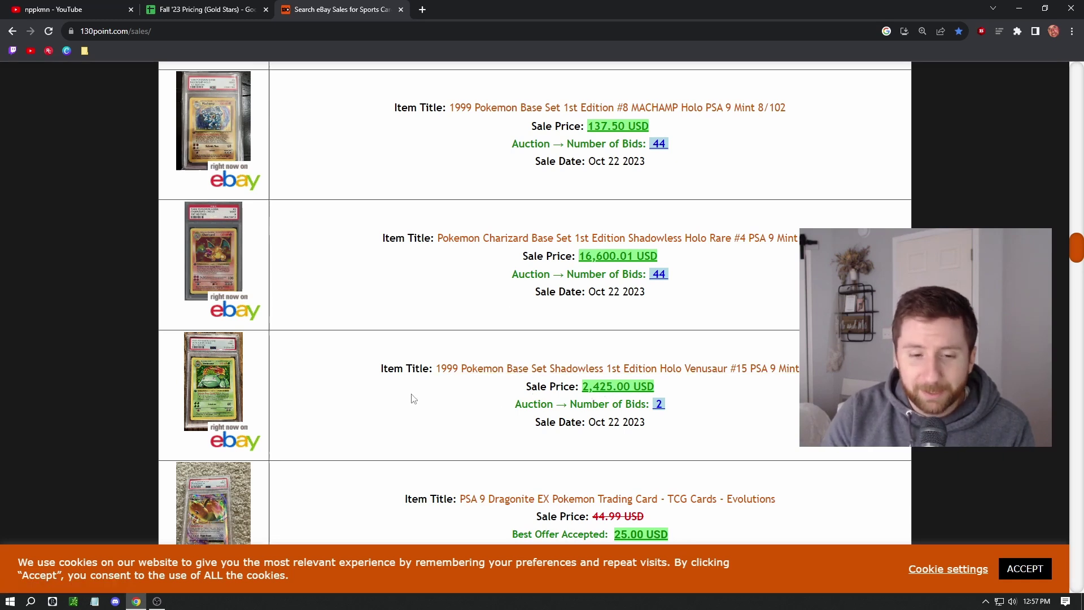
pyautogui.scroll(-2, 387, 382)
pyautogui.scroll(-4, 387, 382)
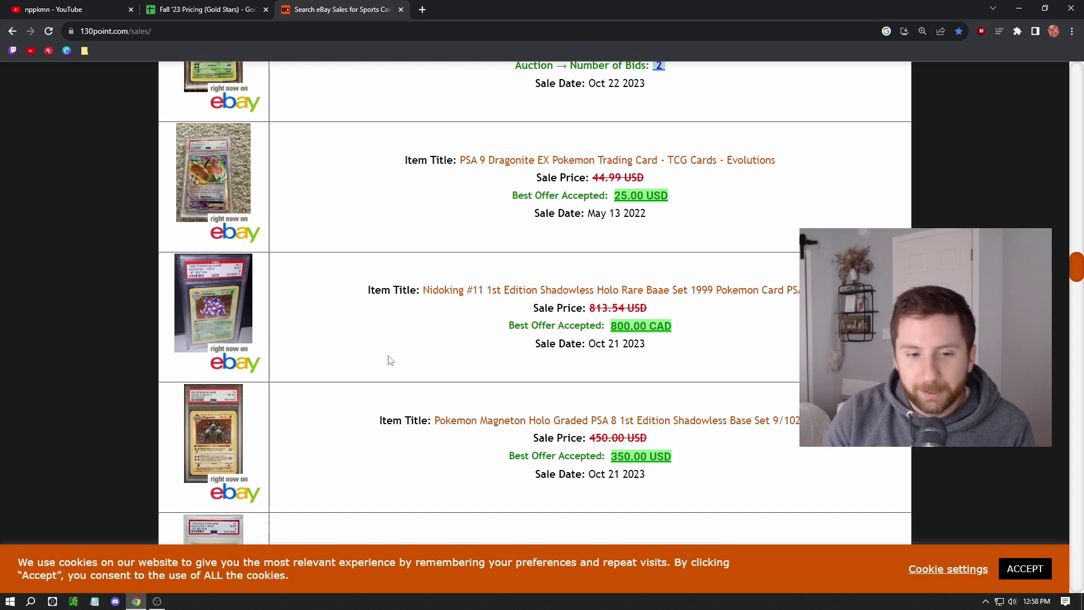
pyautogui.scroll(-1, 389, 360)
pyautogui.scroll(-2, 384, 367)
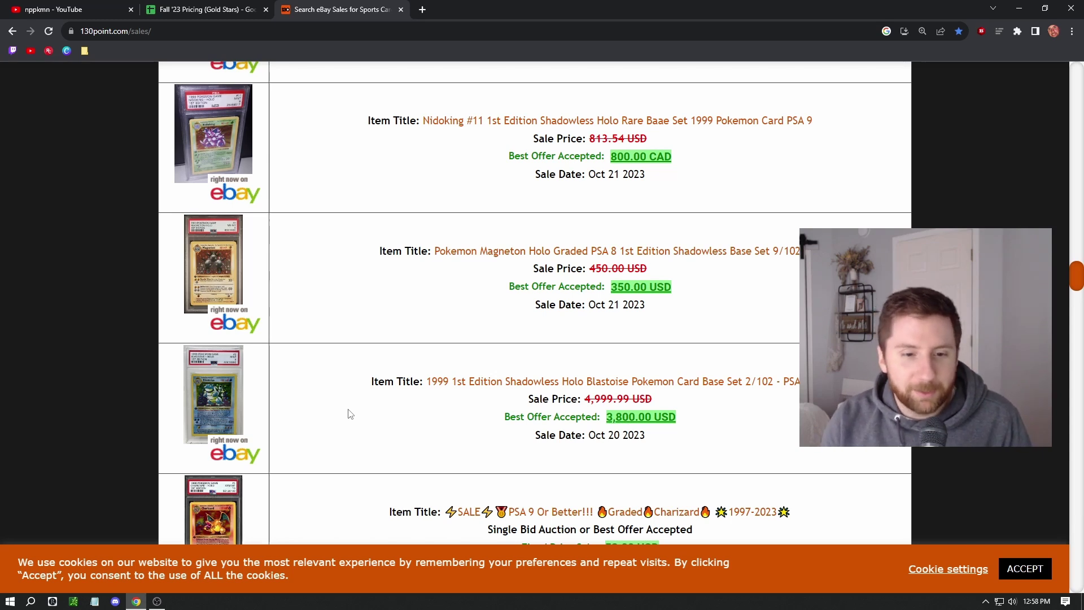
# - Return to the Gold Star pricing sheet to look at the grade 5 Blastoise 1st Ed. Holo row
pyautogui.click(203, 9)
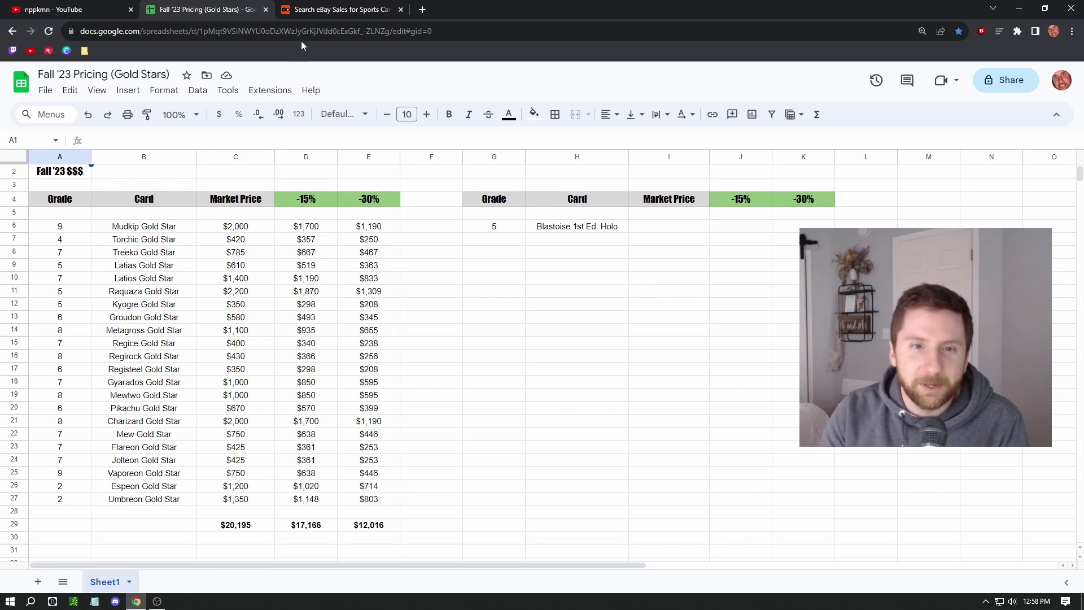
# - Return to 130point and scroll back up through the recent sold results
pyautogui.click(308, 12)
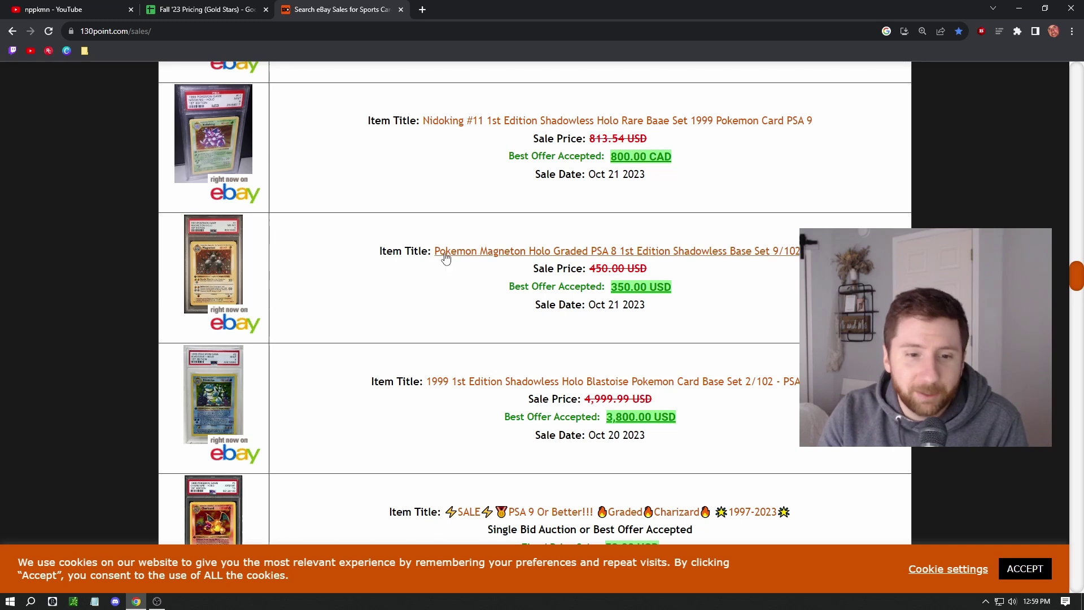
pyautogui.scroll(3, 436, 287)
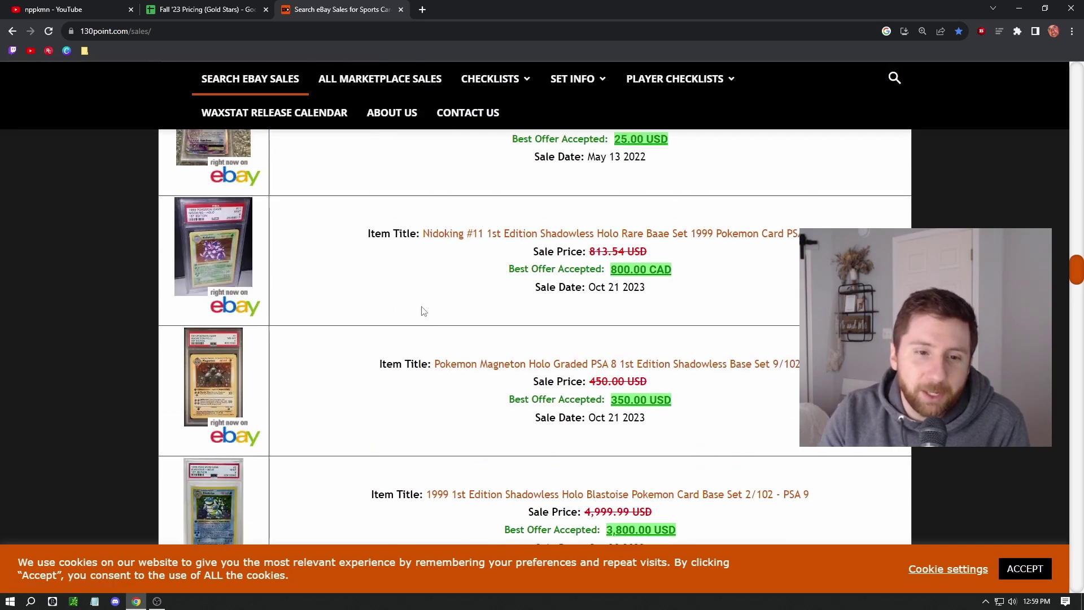
pyautogui.scroll(3, 421, 312)
pyautogui.scroll(2, 421, 312)
pyautogui.scroll(3, 418, 317)
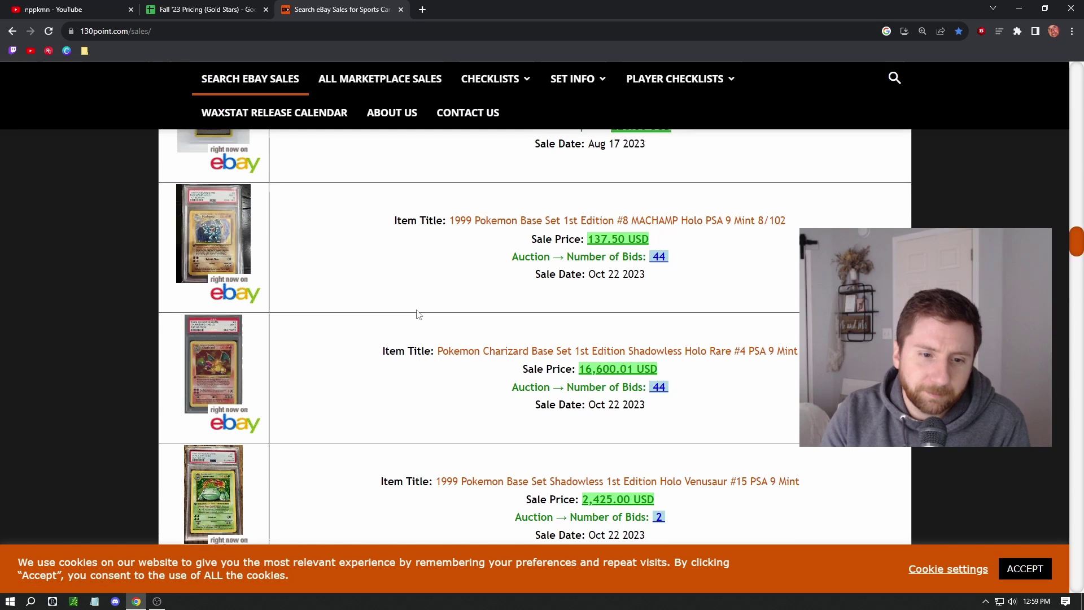
pyautogui.scroll(2, 413, 327)
pyautogui.scroll(3, 410, 335)
pyautogui.scroll(2, 411, 336)
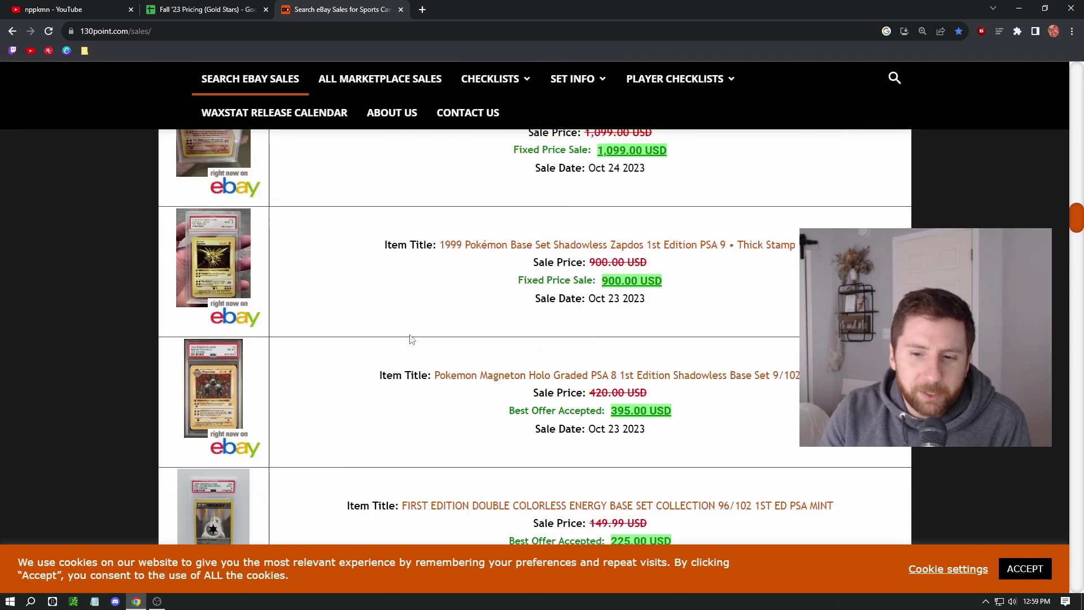
pyautogui.scroll(1, 411, 338)
# - Scroll down past mid-October sales to the Oct 8–9 listings and the Shadowless PSA 9 Blastoise
pyautogui.scroll(-7, 411, 339)
pyautogui.scroll(-7, 412, 339)
pyautogui.scroll(-5, 411, 340)
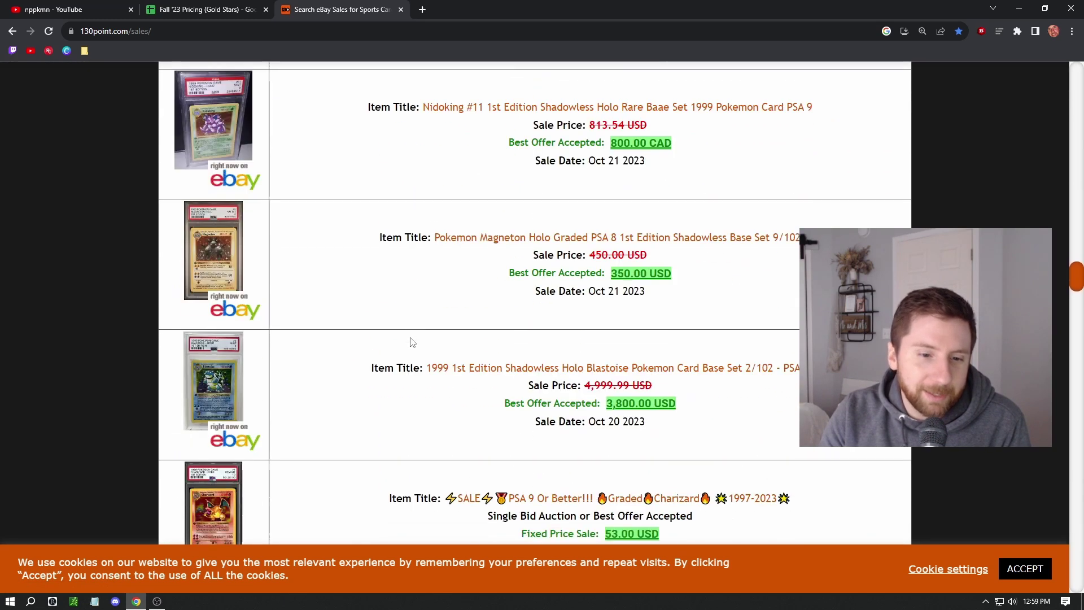
pyautogui.scroll(-5, 411, 340)
pyautogui.scroll(-4, 412, 342)
pyautogui.scroll(-1, 412, 342)
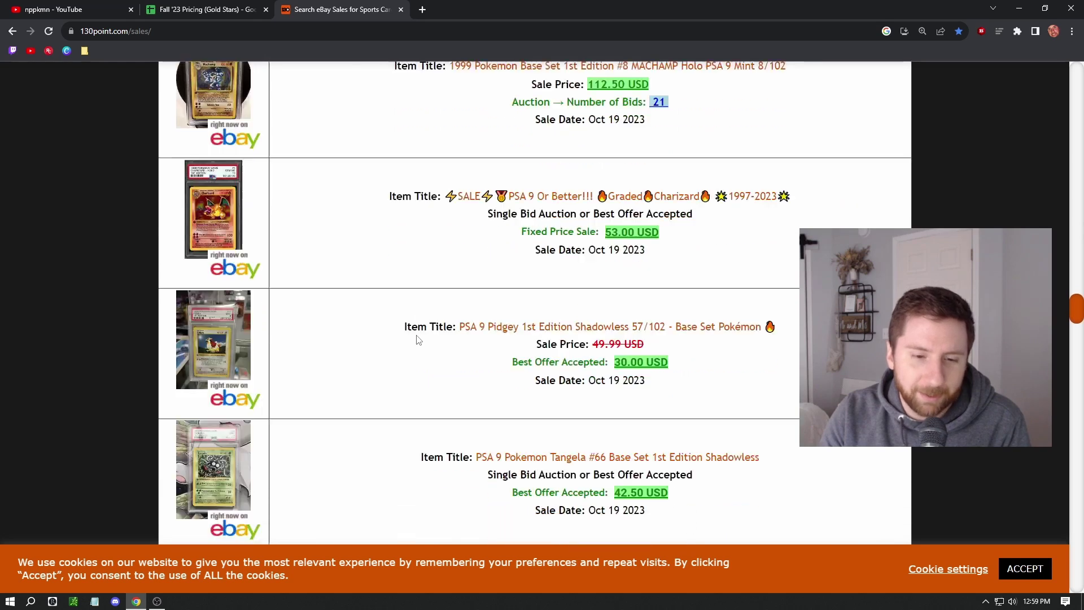
pyautogui.scroll(-2, 411, 341)
pyautogui.scroll(-3, 409, 340)
pyautogui.scroll(-3, 409, 339)
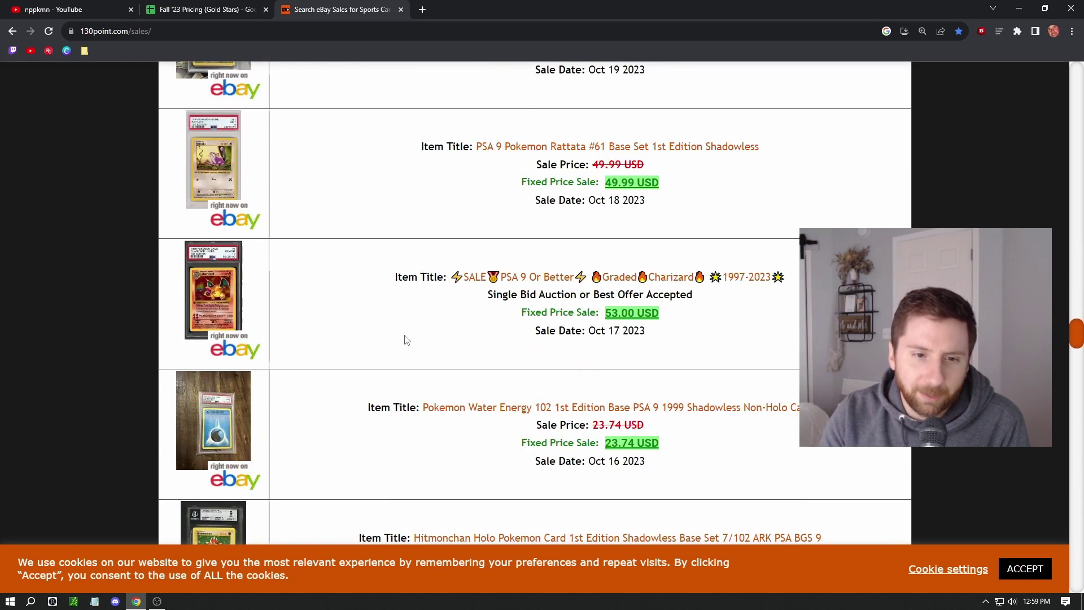
pyautogui.scroll(-5, 398, 336)
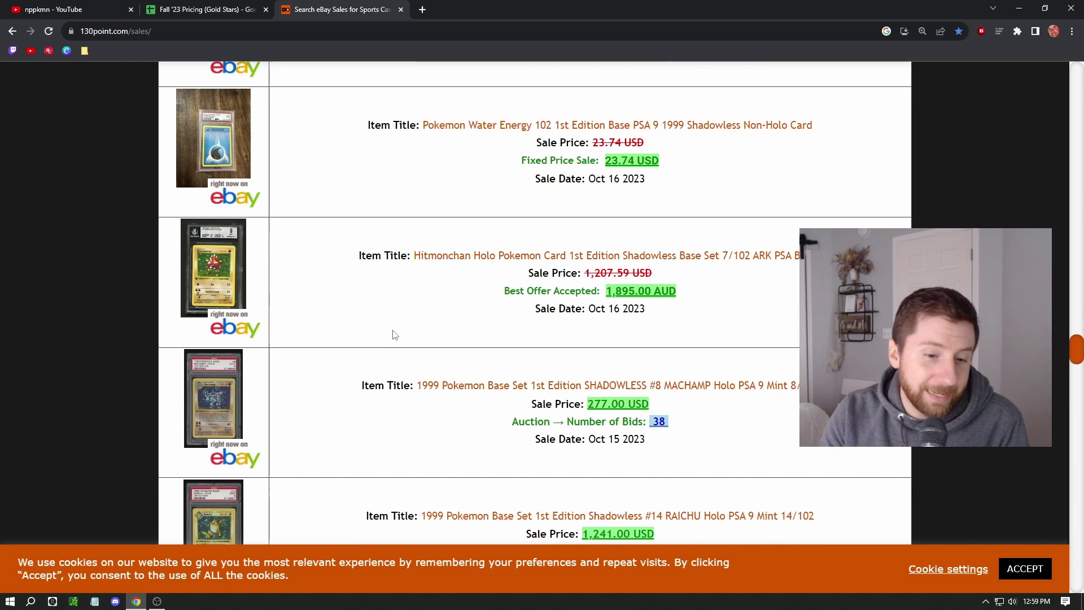
pyautogui.scroll(-4, 390, 338)
pyautogui.scroll(-4, 389, 338)
pyautogui.scroll(-1, 388, 338)
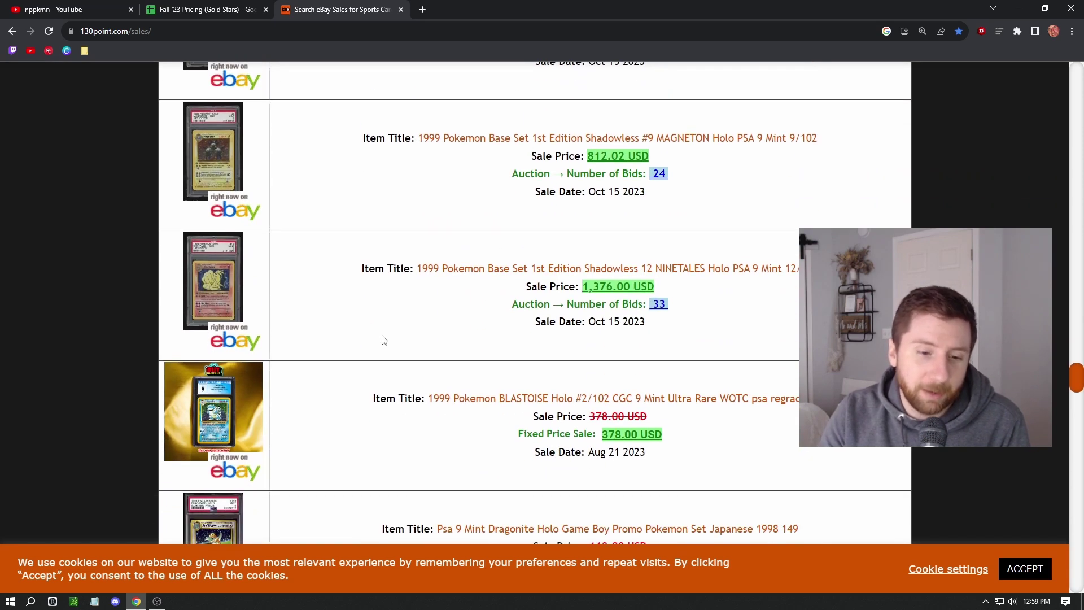
pyautogui.scroll(-3, 381, 341)
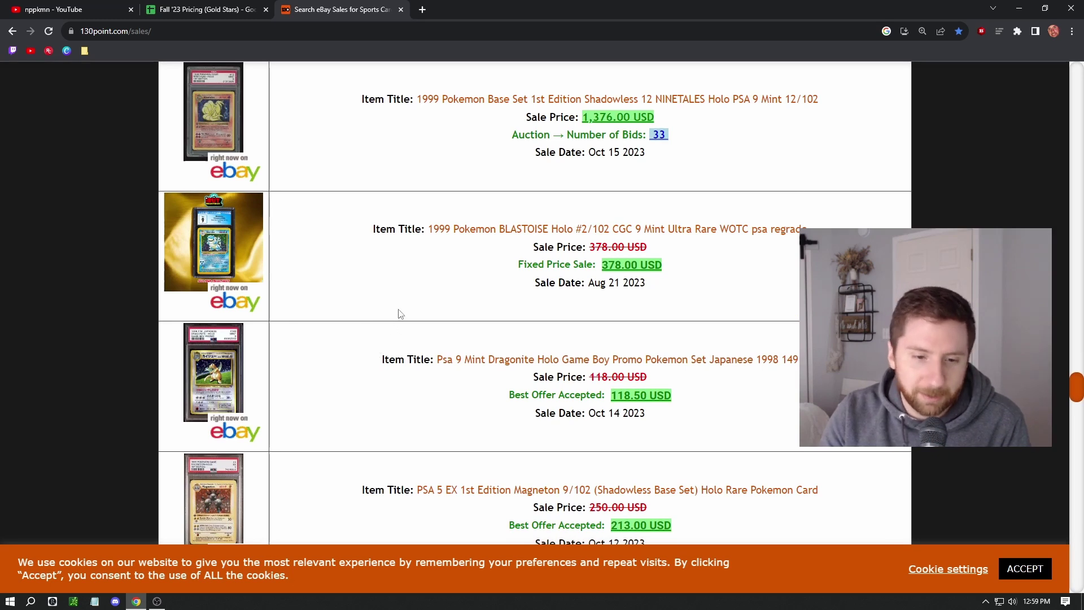
pyautogui.scroll(-1, 399, 315)
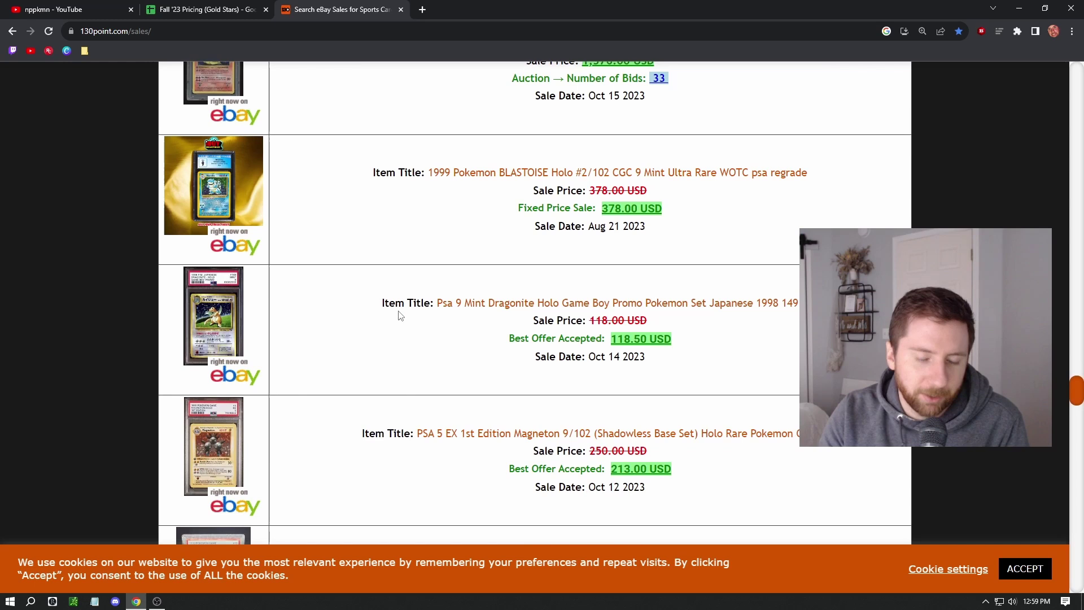
pyautogui.scroll(-1, 396, 322)
pyautogui.scroll(-2, 375, 333)
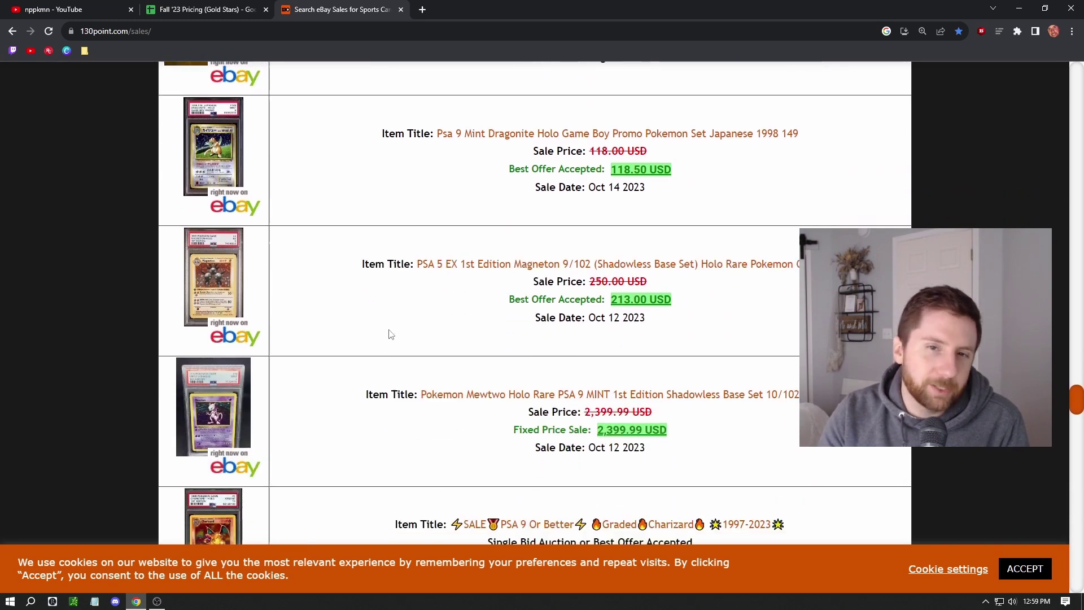
pyautogui.scroll(-1, 383, 364)
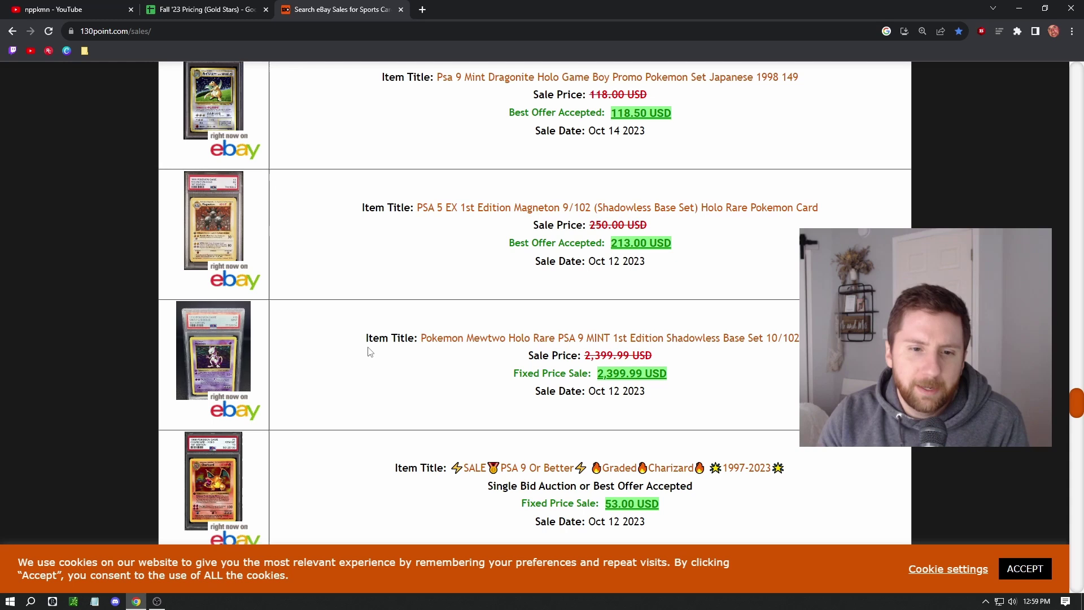
pyautogui.scroll(-2, 369, 352)
pyautogui.scroll(-3, 371, 354)
pyautogui.scroll(-1, 370, 355)
pyautogui.scroll(-2, 371, 356)
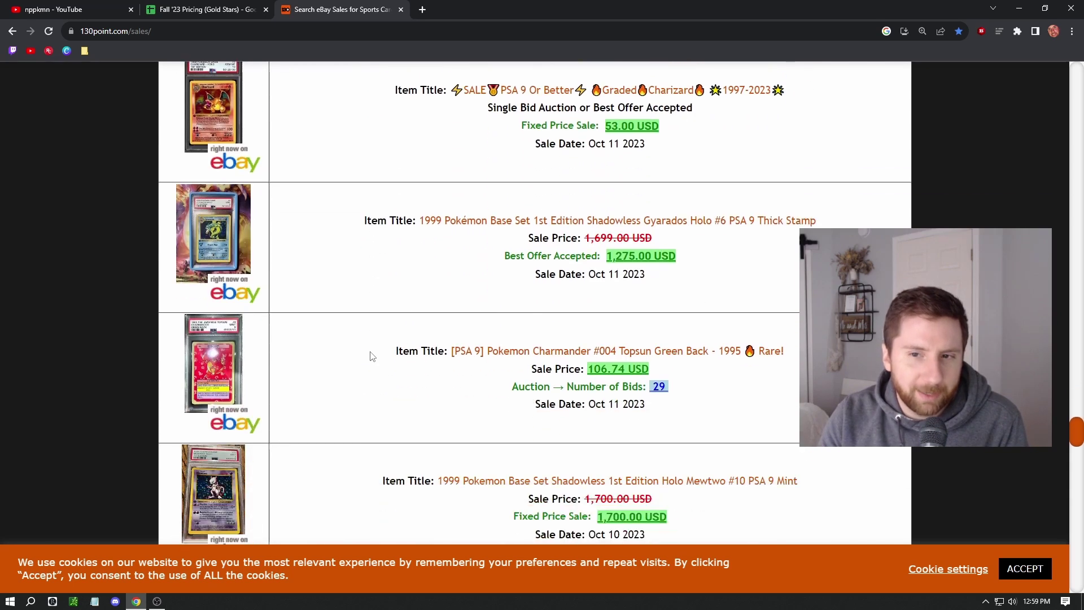
pyautogui.scroll(-1, 372, 355)
pyautogui.scroll(-2, 371, 358)
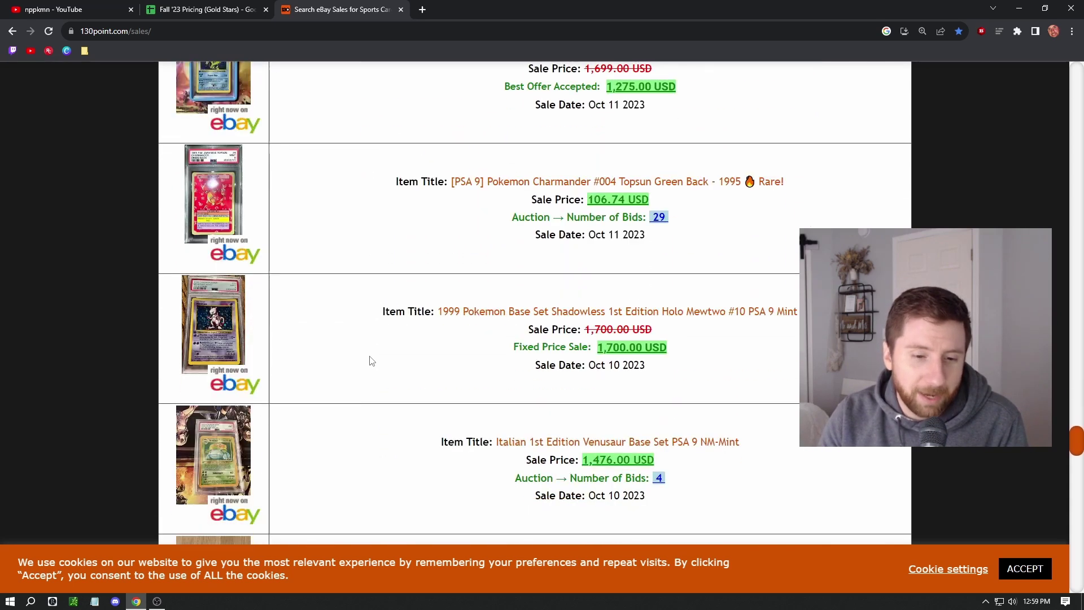
pyautogui.scroll(-1, 372, 361)
pyautogui.scroll(-2, 372, 361)
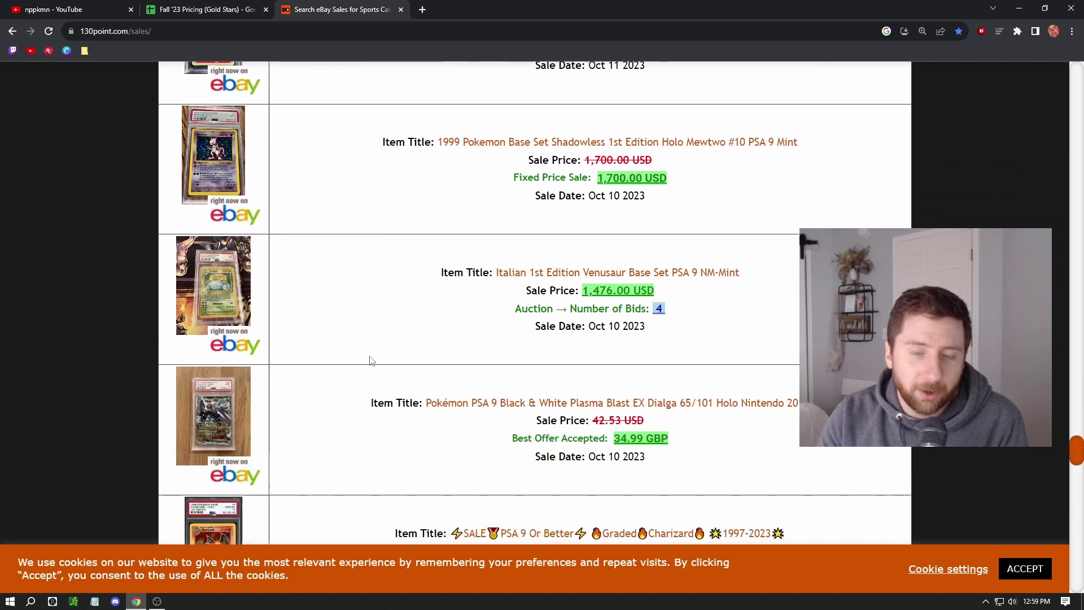
pyautogui.scroll(-2, 371, 361)
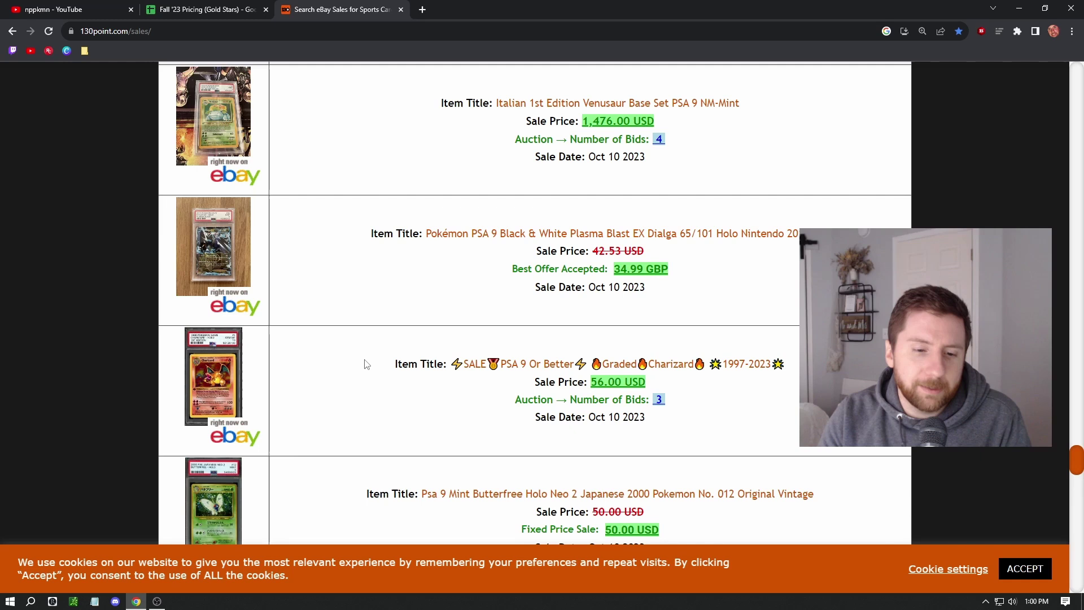
pyautogui.scroll(-4, 364, 364)
pyautogui.scroll(-3, 364, 364)
pyautogui.scroll(-1, 364, 364)
pyautogui.scroll(-1, 364, 365)
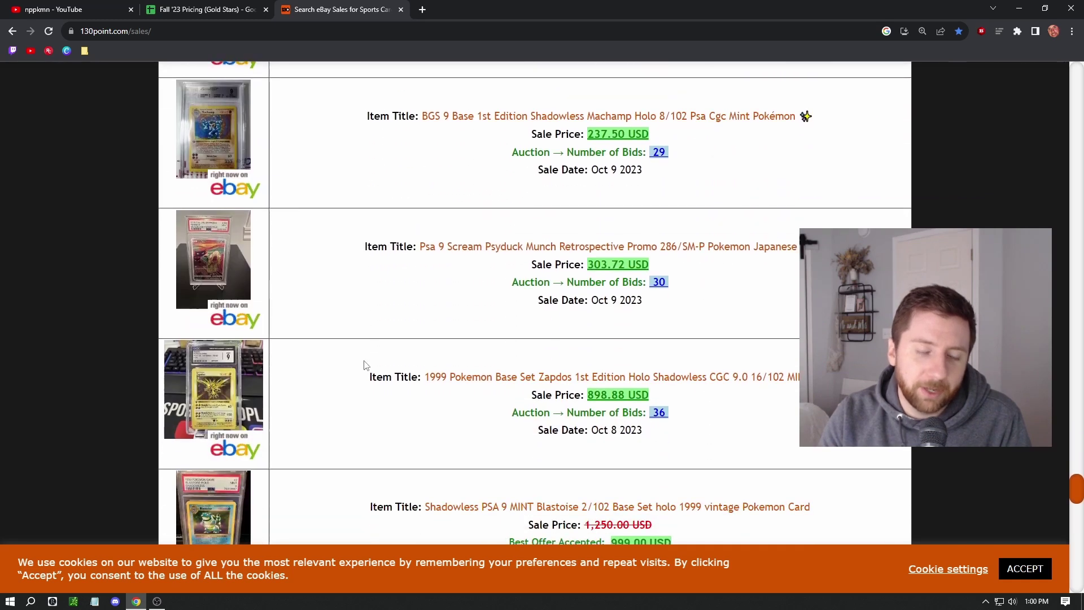
pyautogui.scroll(-1, 364, 365)
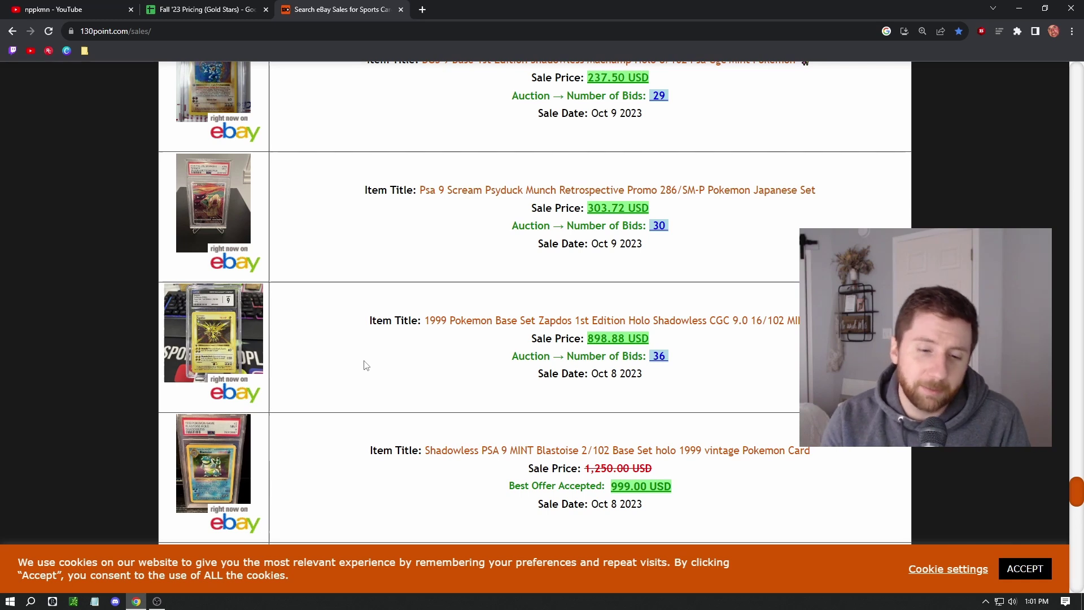
pyautogui.scroll(-3, 354, 377)
pyautogui.scroll(-4, 354, 377)
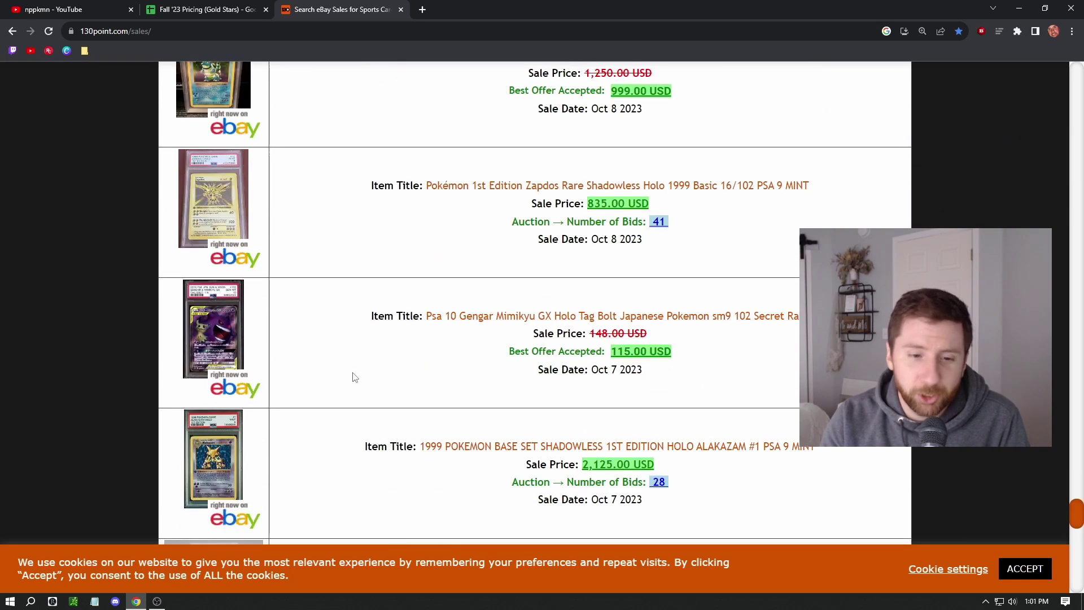
pyautogui.scroll(-3, 354, 377)
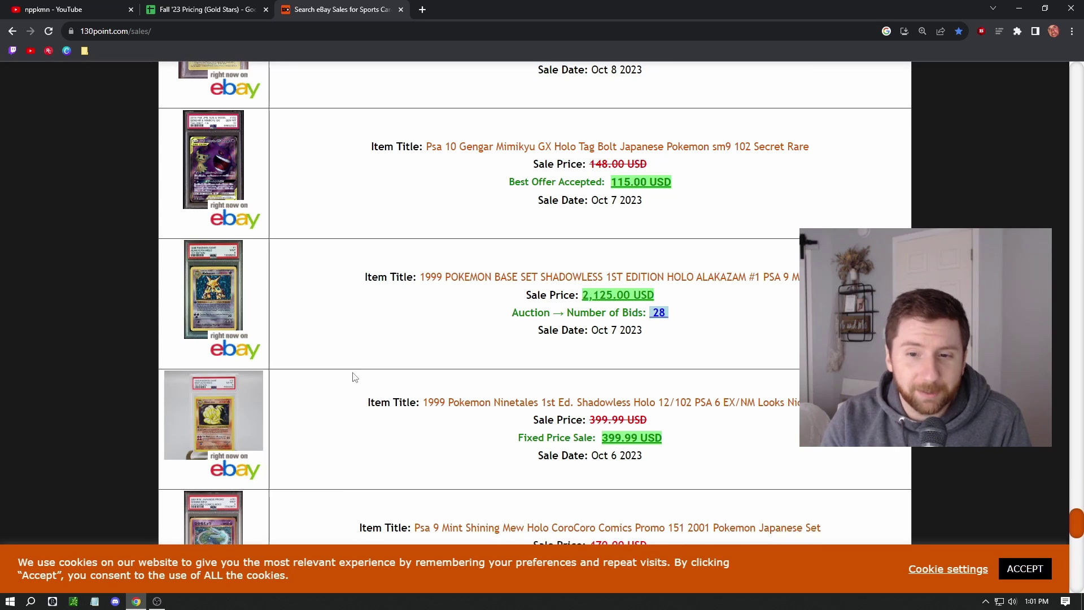
pyautogui.scroll(-3, 354, 377)
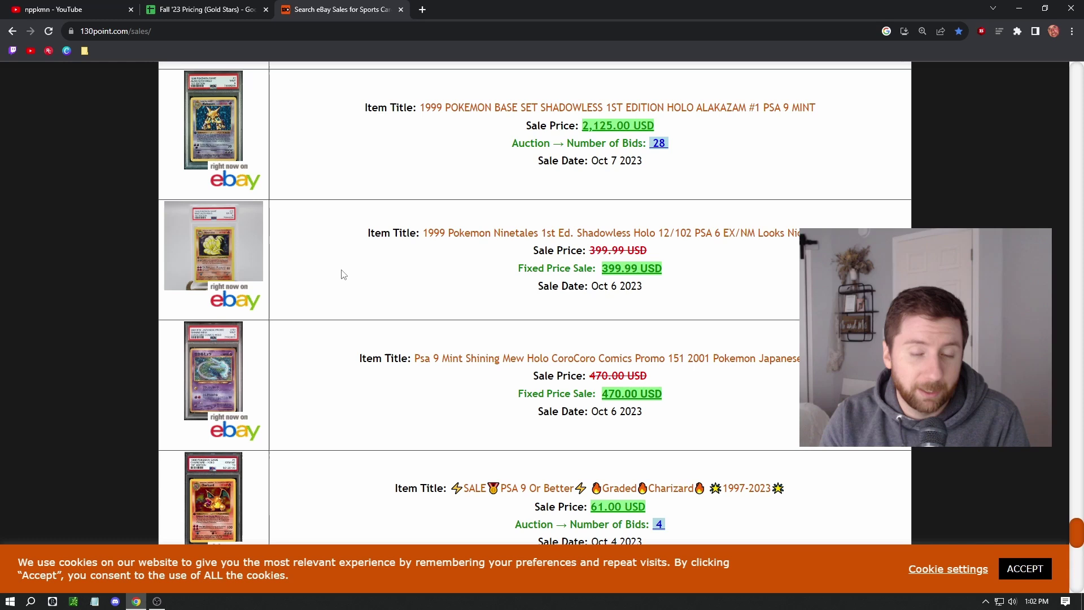
pyautogui.scroll(-3, 343, 275)
pyautogui.scroll(-2, 343, 273)
pyautogui.scroll(-2, 344, 273)
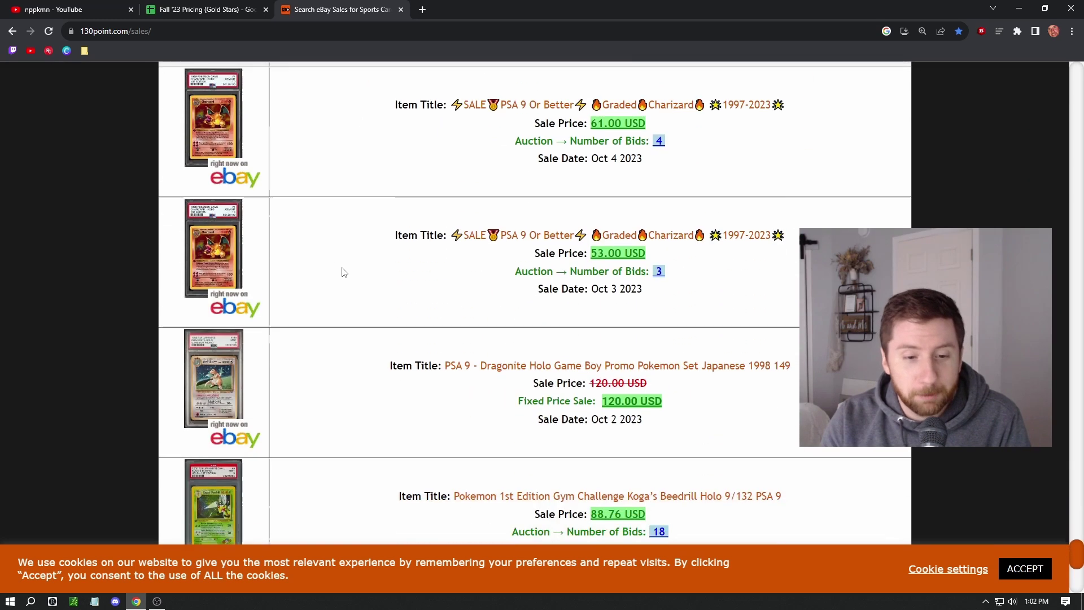
pyautogui.scroll(-3, 347, 270)
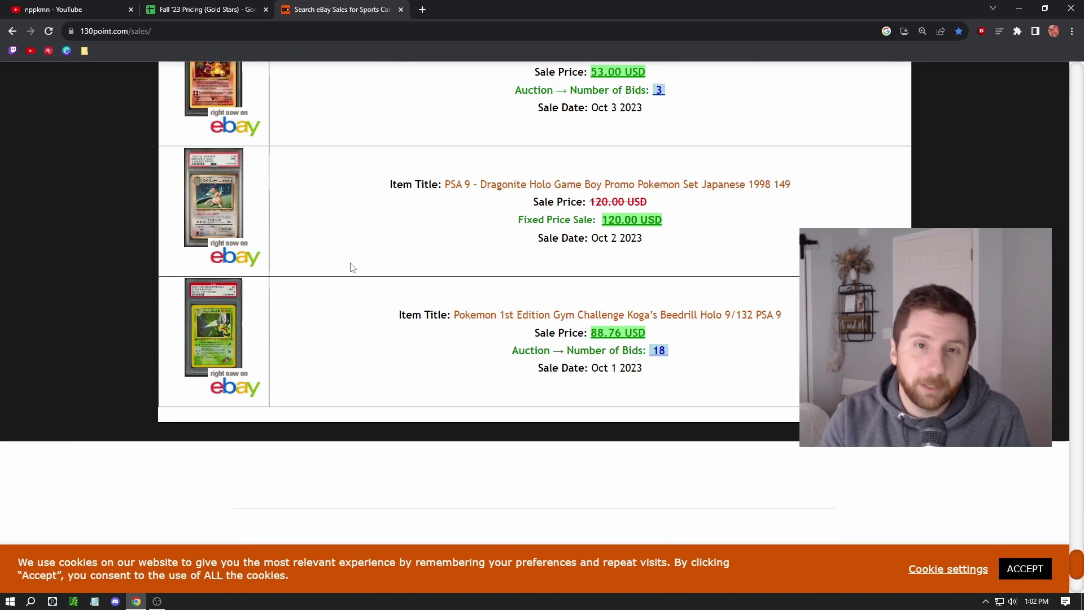
pyautogui.scroll(5, 348, 260)
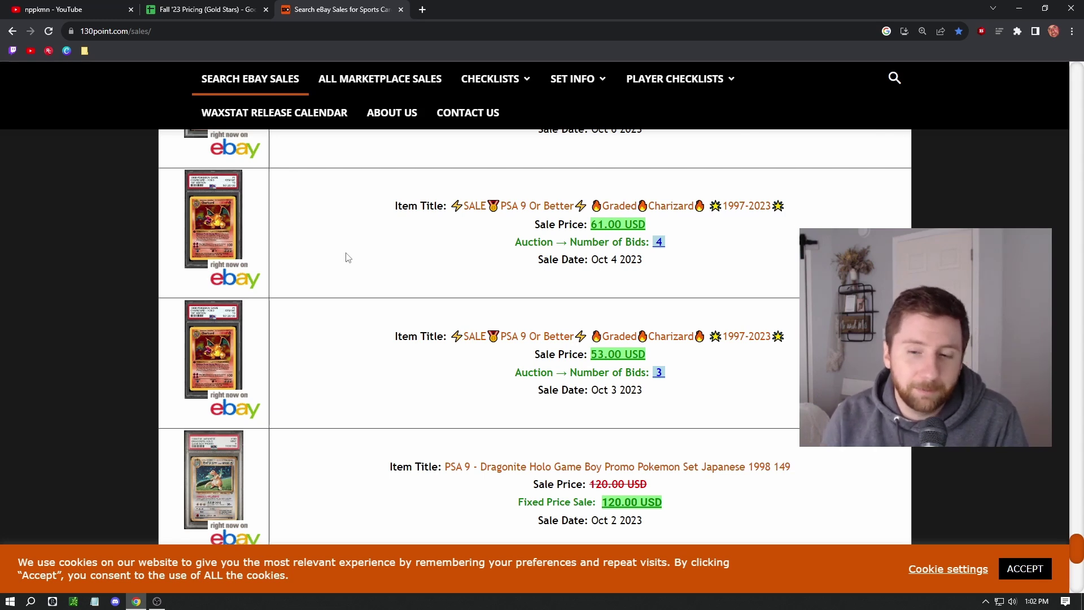
pyautogui.scroll(2, 418, 228)
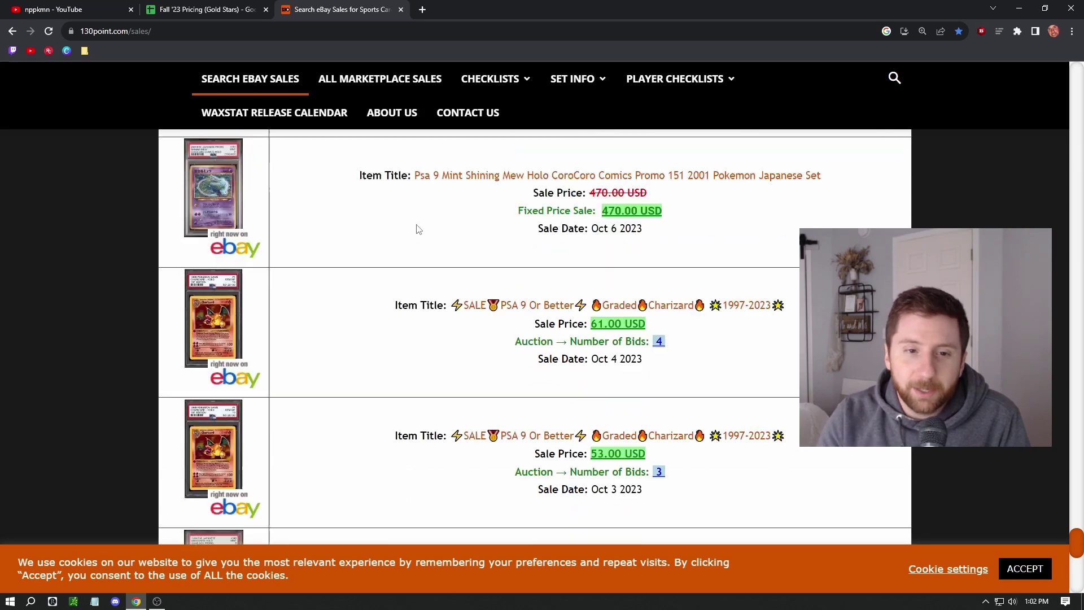
pyautogui.scroll(1, 417, 229)
pyautogui.scroll(2, 415, 226)
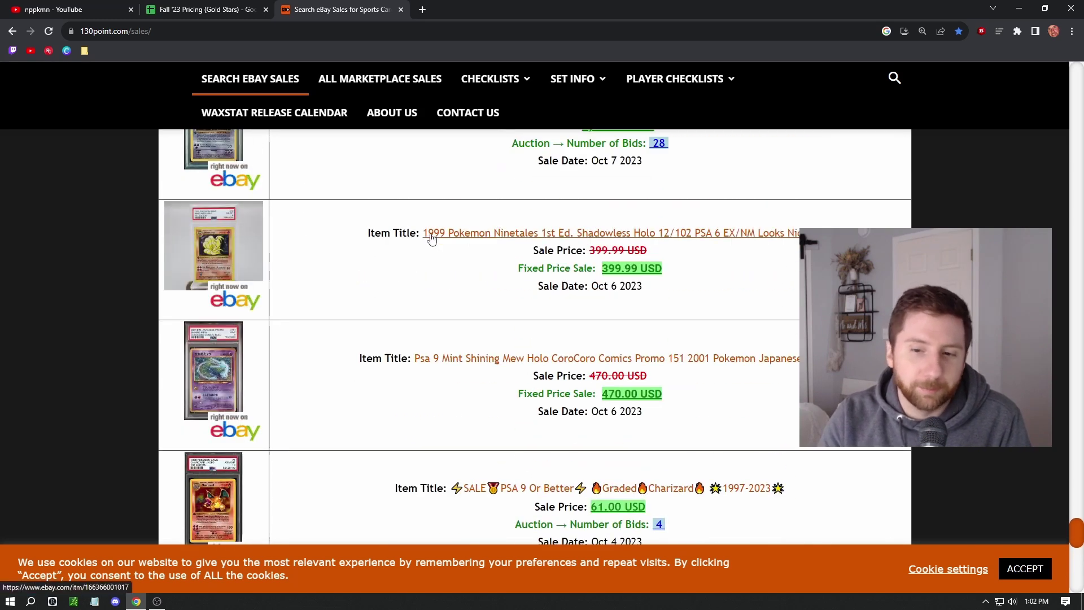
pyautogui.scroll(2, 418, 285)
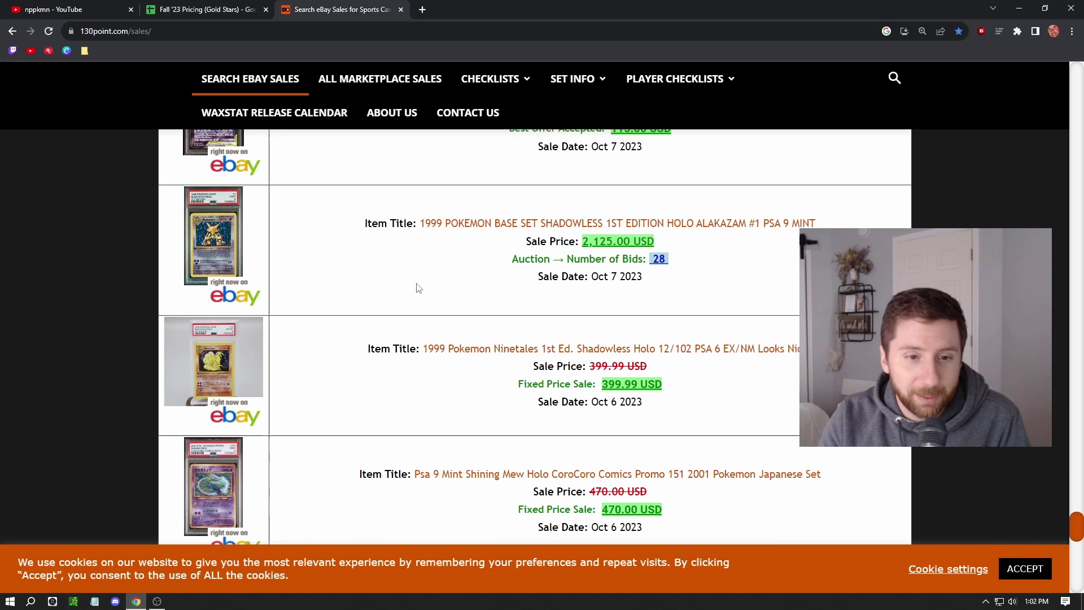
pyautogui.scroll(2, 419, 288)
pyautogui.scroll(1, 415, 285)
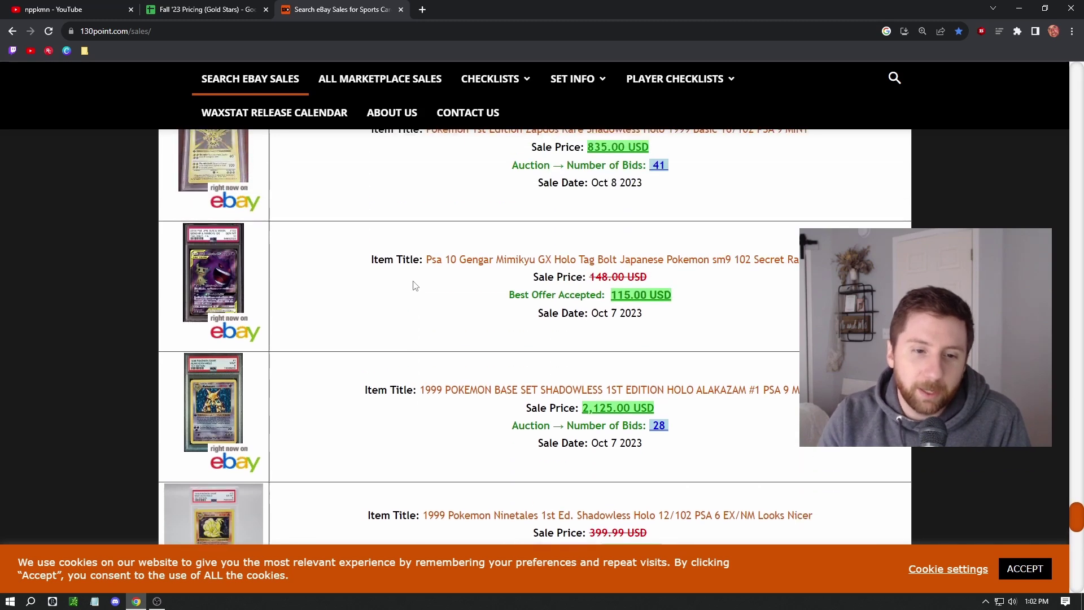
pyautogui.scroll(2, 415, 285)
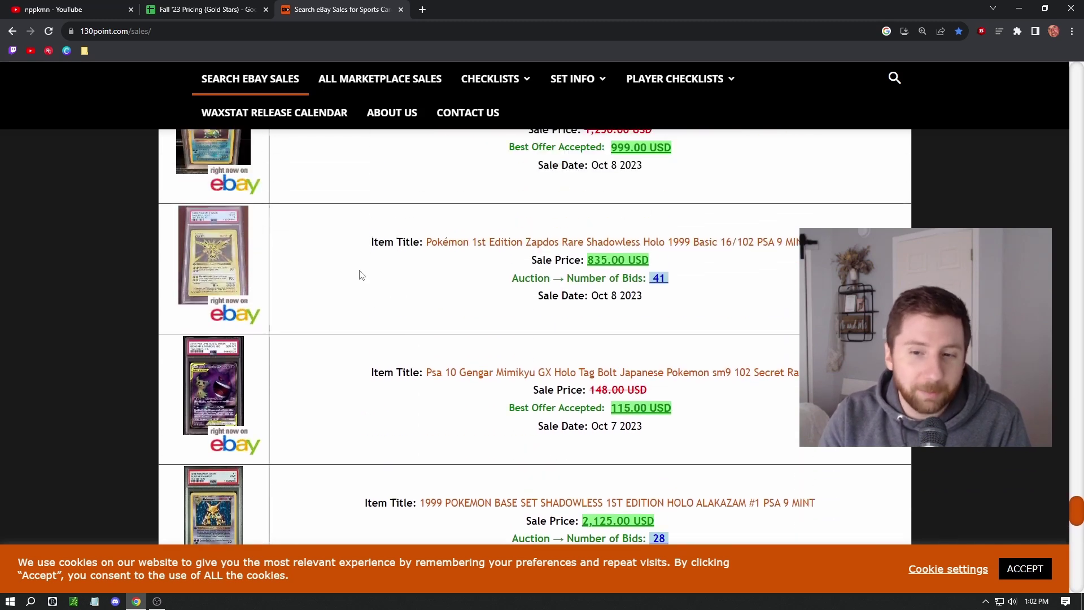
pyautogui.scroll(1, 350, 279)
pyautogui.scroll(1, 342, 287)
pyautogui.scroll(3, 342, 289)
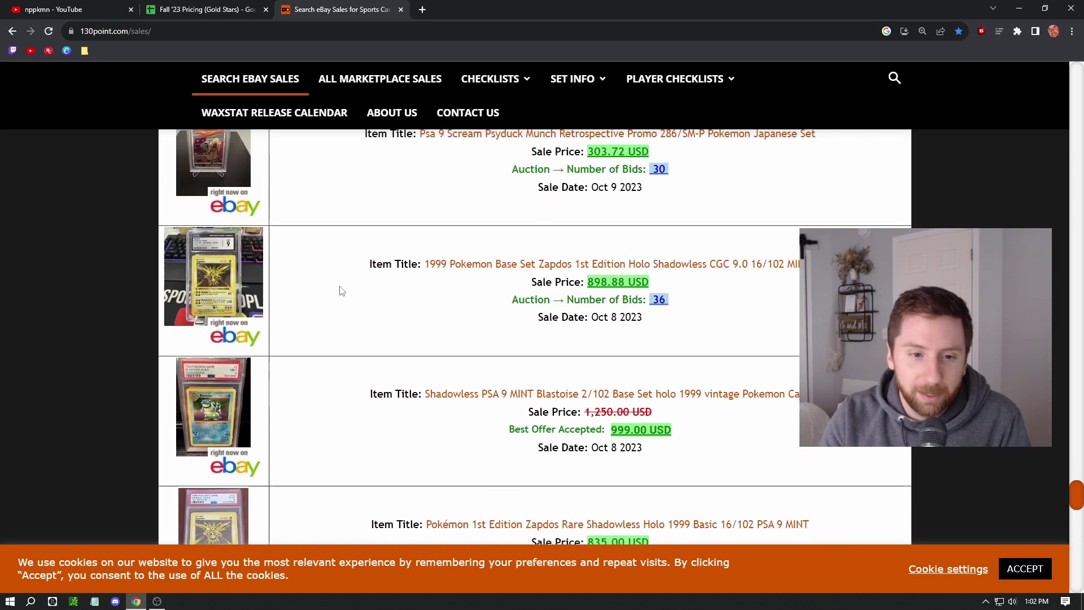
pyautogui.scroll(1, 341, 290)
pyautogui.scroll(2, 342, 290)
pyautogui.scroll(3, 340, 291)
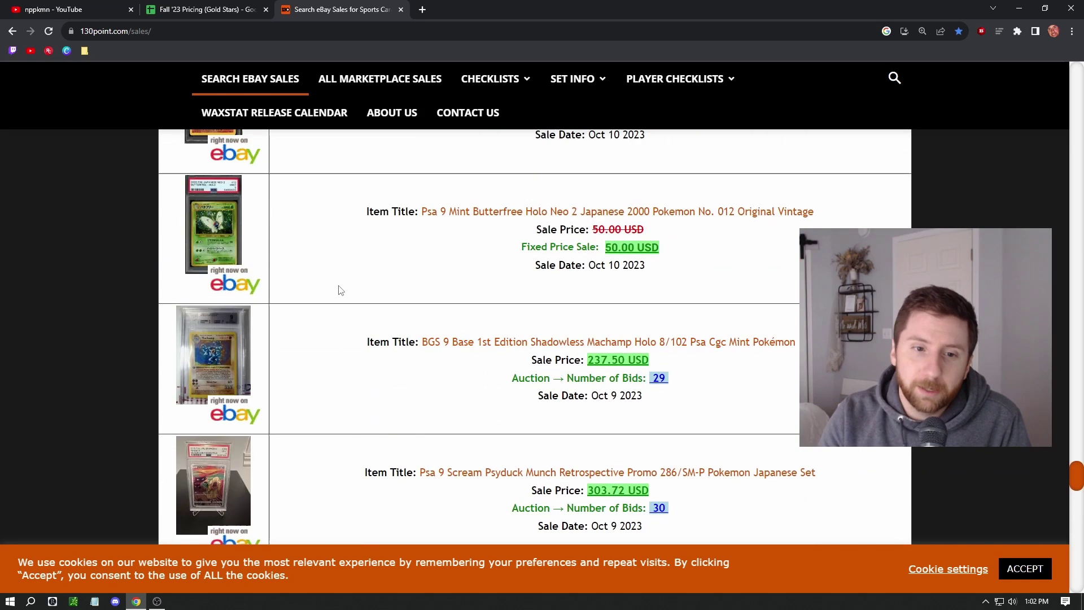
pyautogui.scroll(3, 338, 293)
pyautogui.scroll(3, 338, 293)
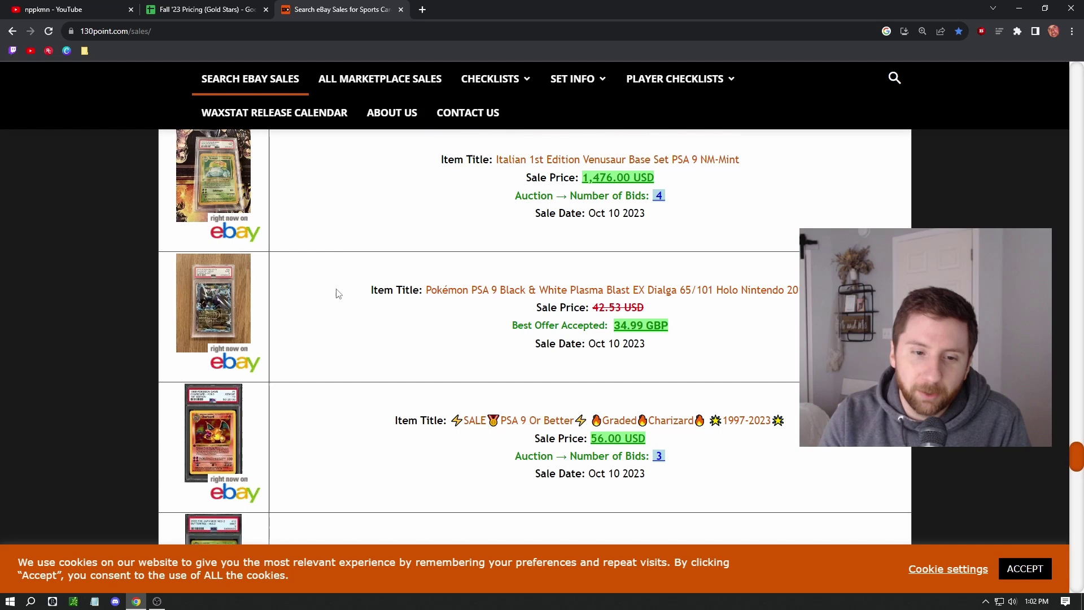
pyautogui.scroll(2, 337, 293)
pyautogui.scroll(5, 338, 289)
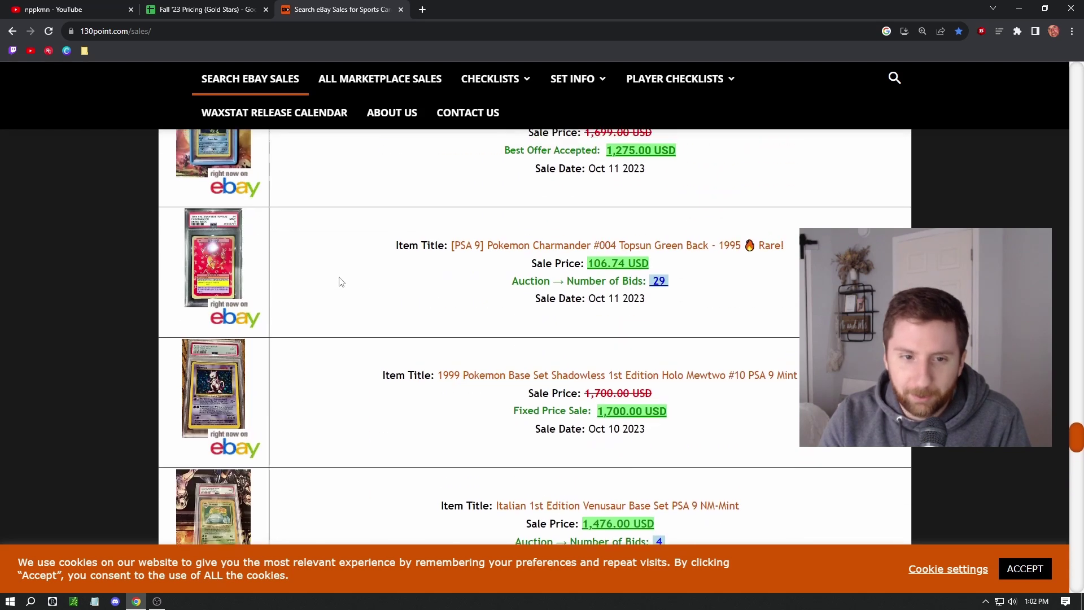
pyautogui.scroll(5, 339, 286)
pyautogui.scroll(3, 341, 283)
pyautogui.scroll(3, 341, 283)
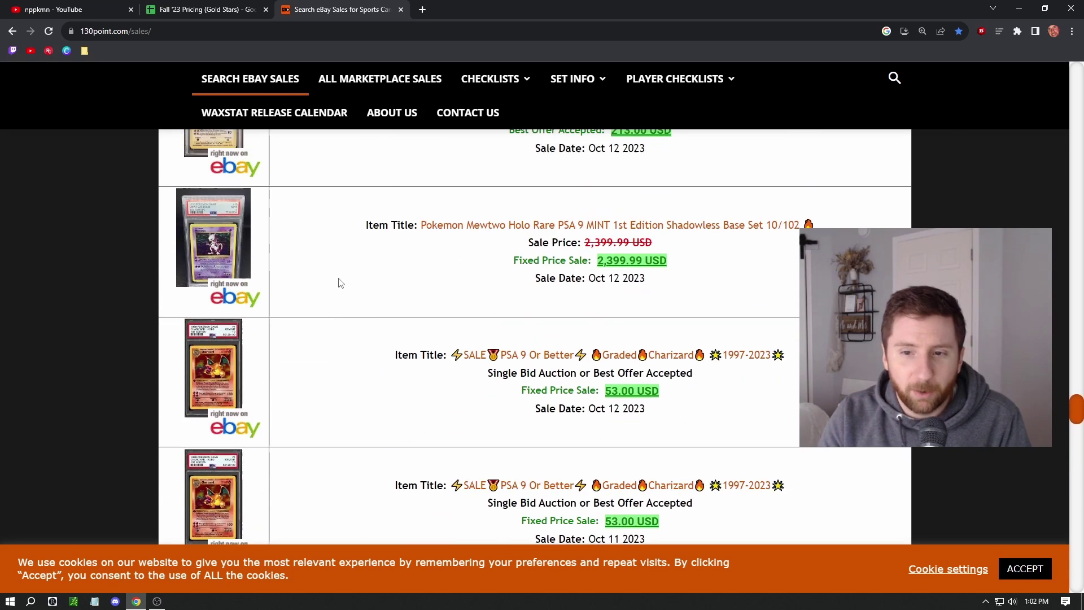
pyautogui.scroll(1, 341, 283)
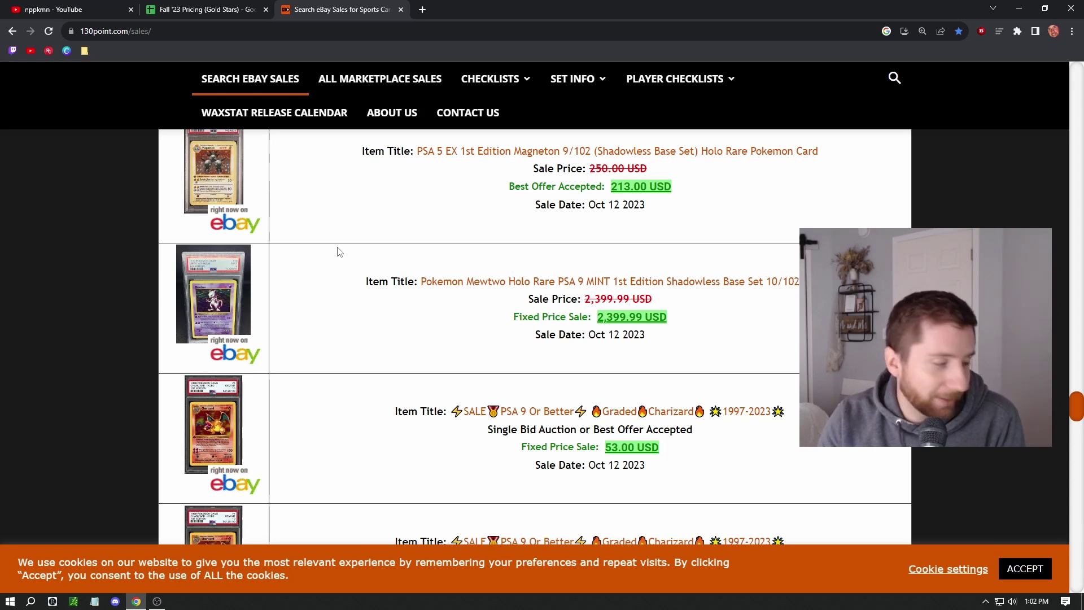
pyautogui.scroll(1, 359, 293)
pyautogui.scroll(2, 363, 307)
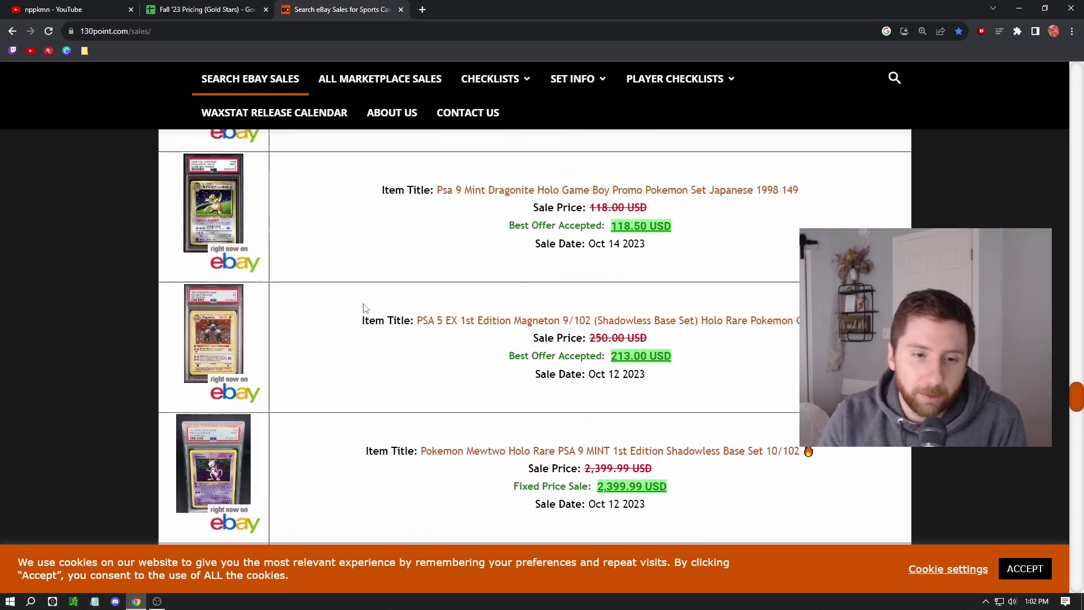
pyautogui.scroll(4, 363, 308)
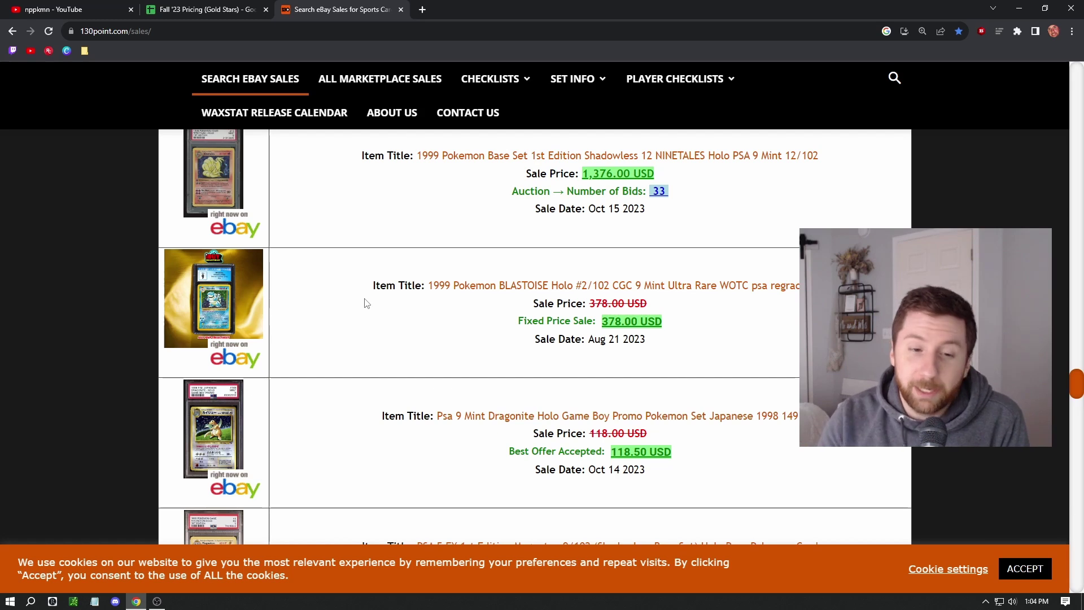
pyautogui.scroll(3, 364, 307)
pyautogui.scroll(3, 366, 307)
pyautogui.scroll(3, 367, 307)
pyautogui.scroll(1, 367, 307)
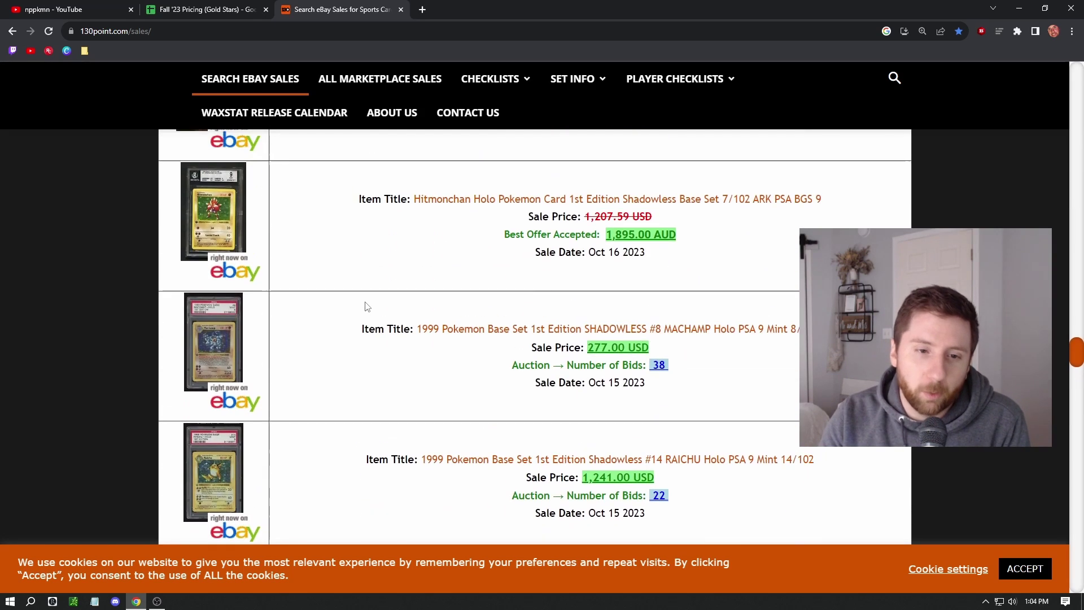
pyautogui.scroll(2, 366, 307)
pyautogui.scroll(2, 365, 309)
pyautogui.scroll(1, 364, 310)
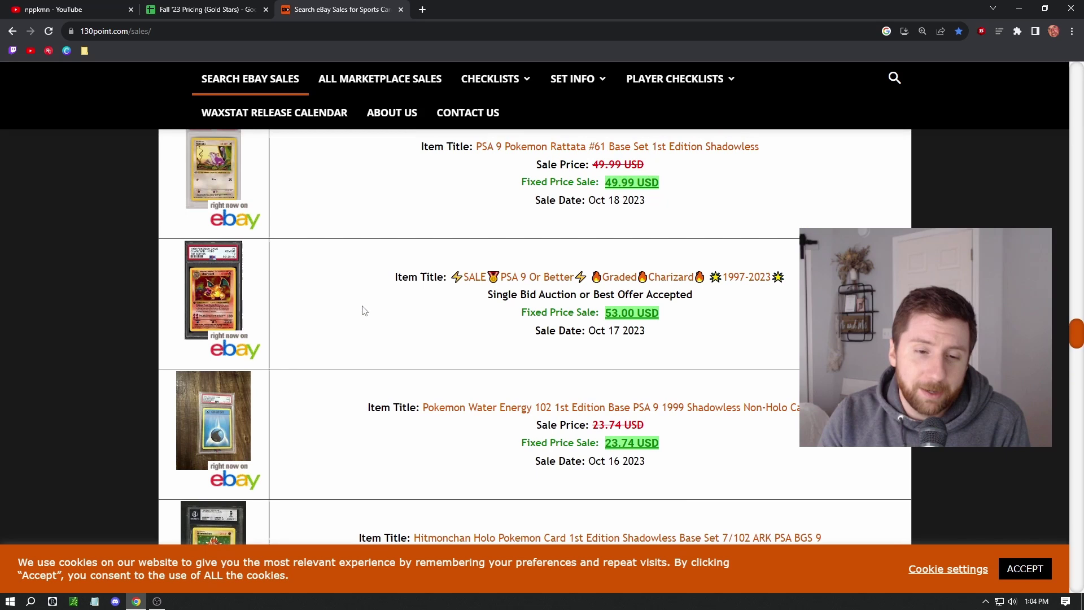
pyautogui.scroll(1, 365, 311)
pyautogui.scroll(2, 365, 313)
pyautogui.scroll(3, 365, 314)
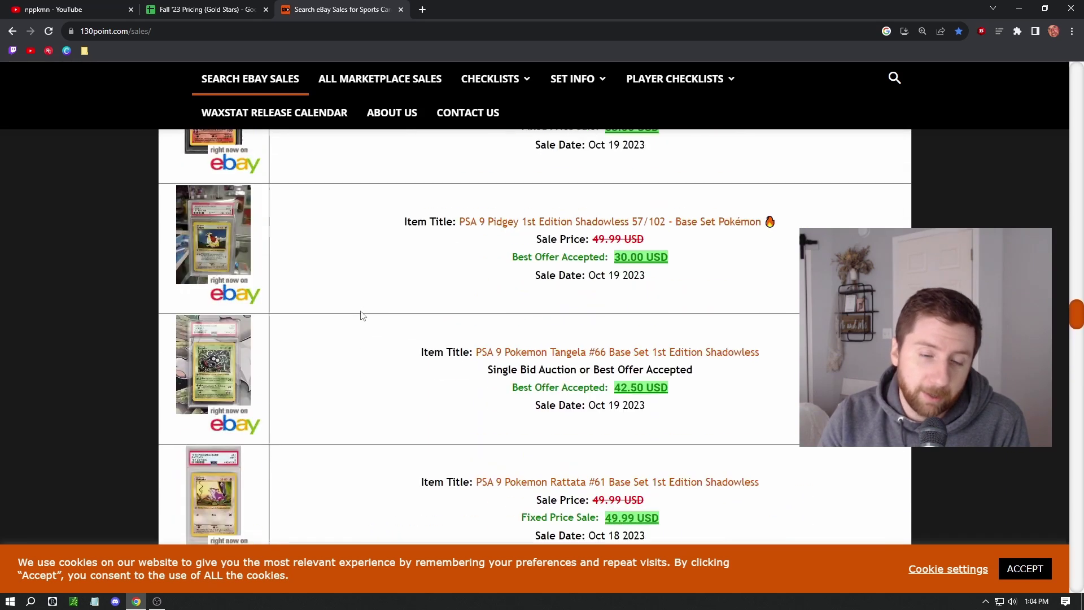
pyautogui.scroll(1, 363, 315)
pyautogui.scroll(1, 363, 315)
pyautogui.scroll(1, 363, 316)
pyautogui.scroll(1, 361, 316)
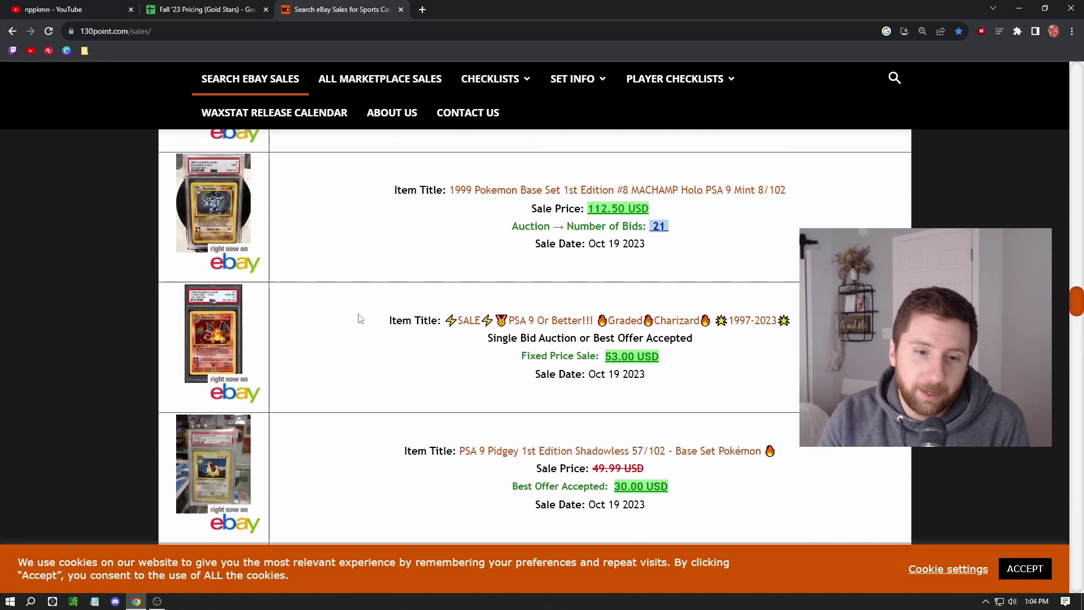
pyautogui.scroll(2, 359, 318)
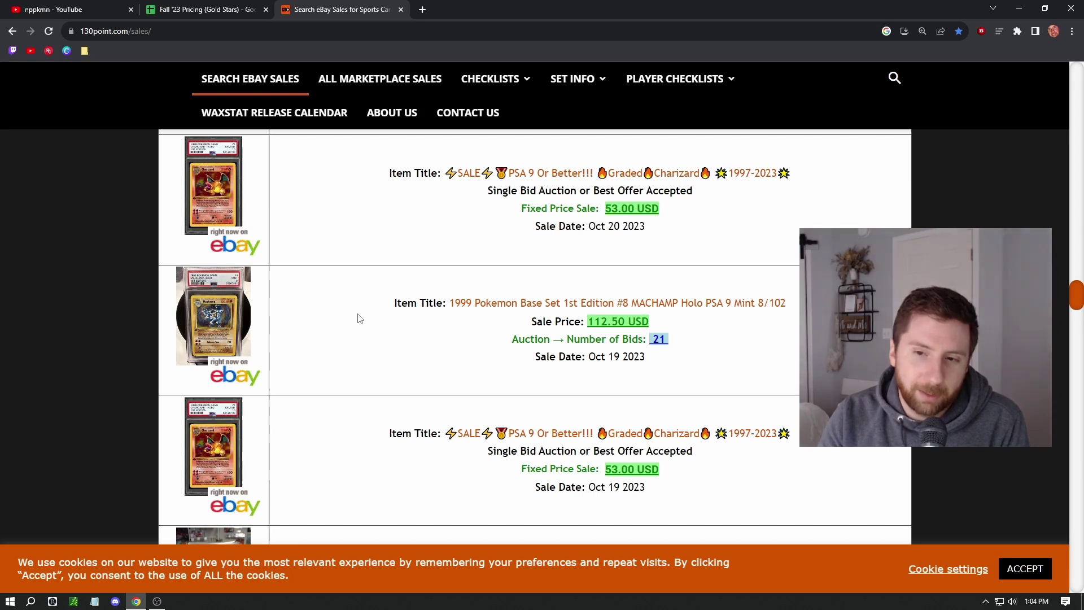
pyautogui.scroll(2, 359, 318)
pyautogui.scroll(2, 358, 321)
pyautogui.scroll(3, 355, 323)
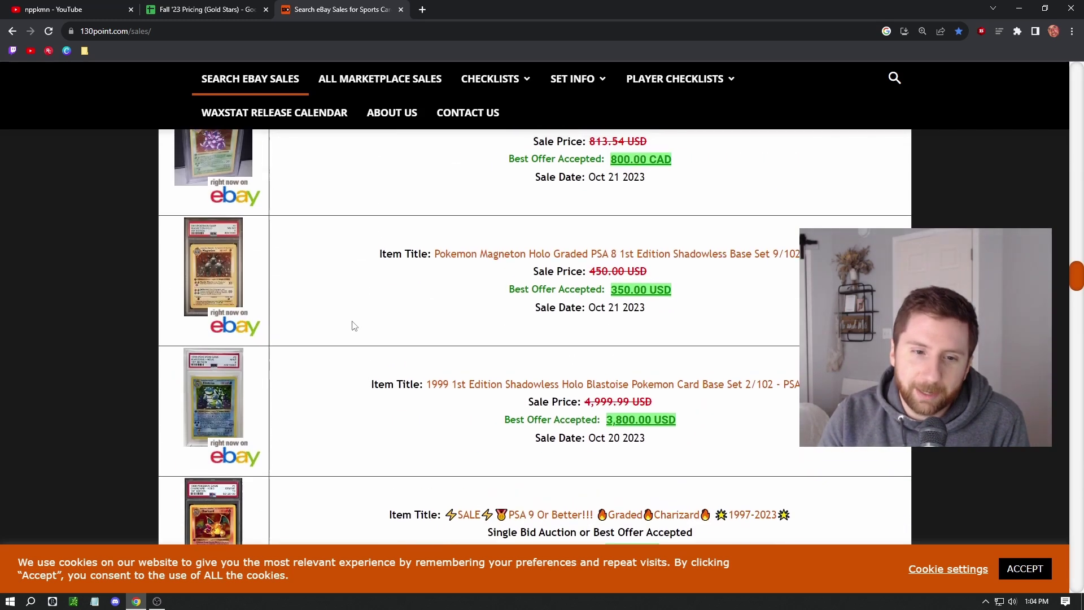
pyautogui.scroll(2, 354, 326)
pyautogui.scroll(4, 354, 326)
pyautogui.scroll(6, 354, 326)
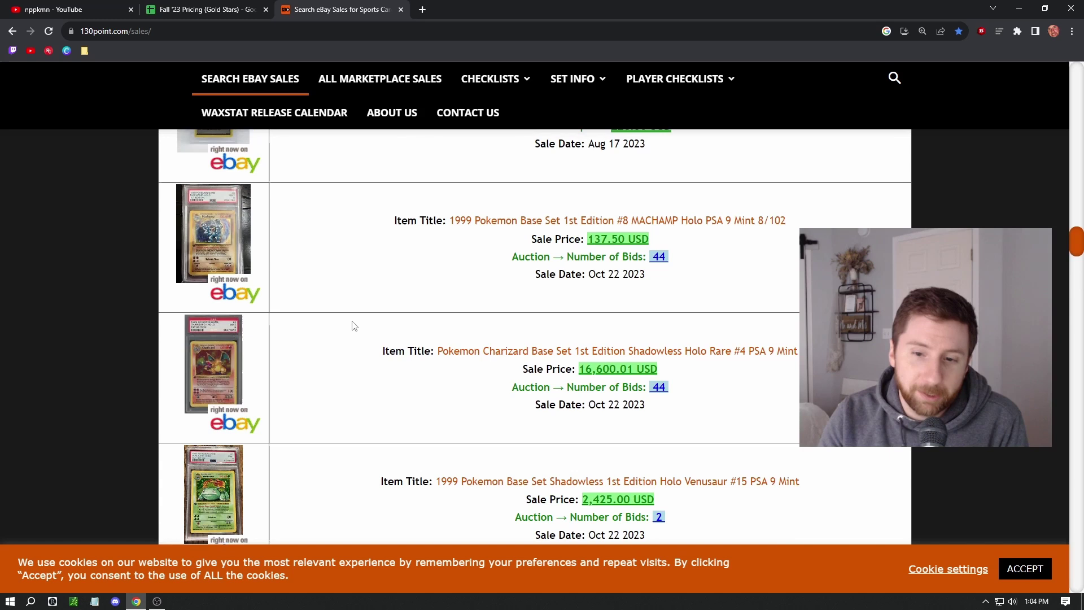
pyautogui.scroll(-1, 354, 326)
pyautogui.scroll(-1, 349, 333)
pyautogui.scroll(1, 346, 334)
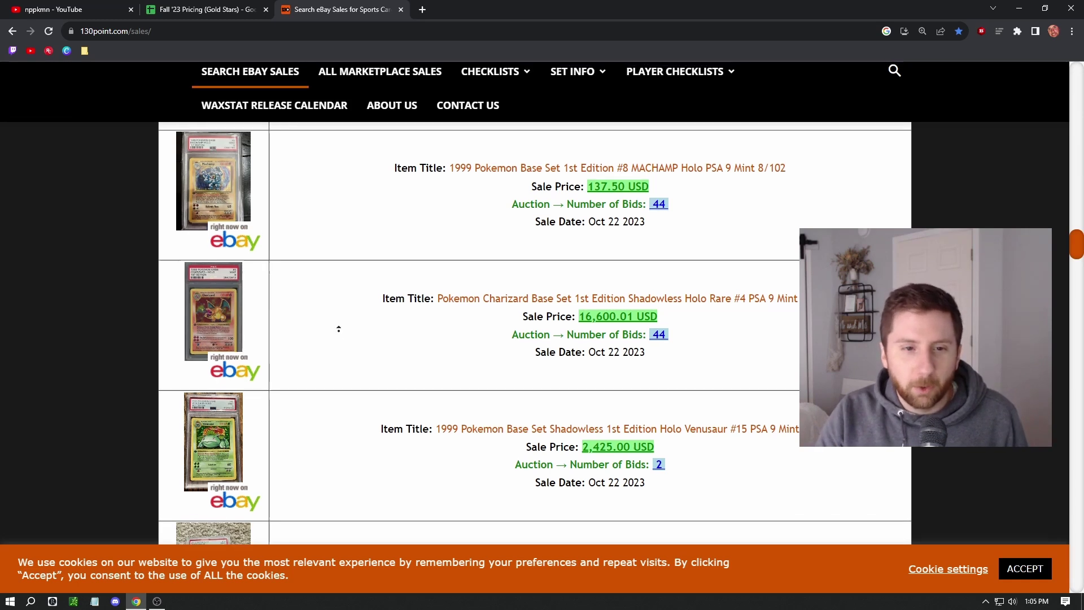
pyautogui.scroll(1, 345, 336)
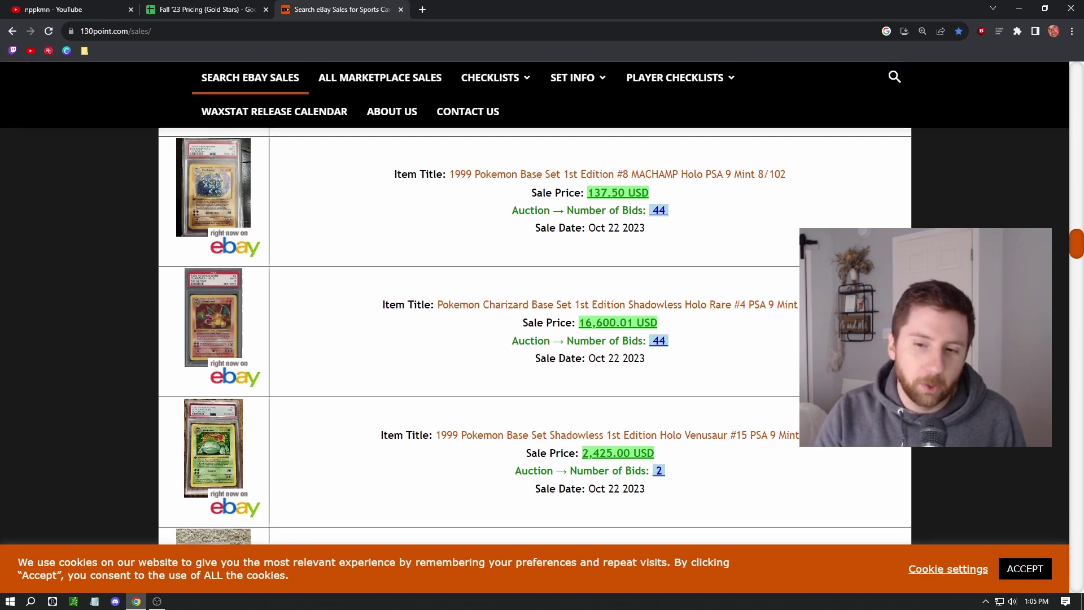